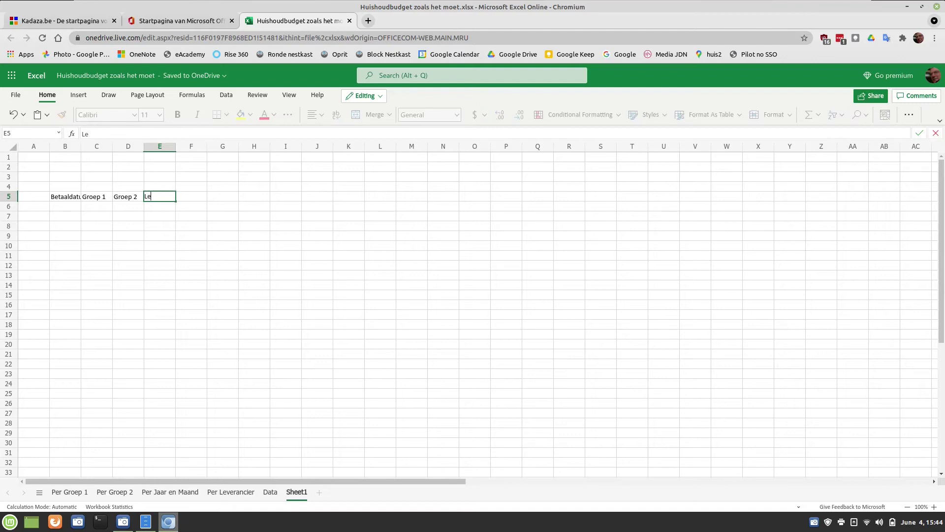
- Enter the column headers Leverancier in E5 and Omschrijving in F5
text(rancier)
key(Tab)
text(Omschrijvng)
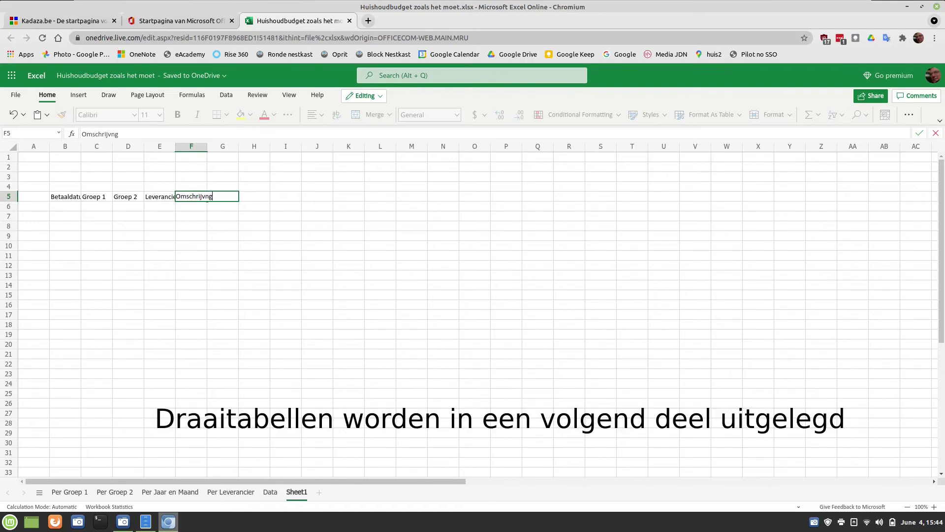
key(BackSpace)
key(BackSpace)
text(ing)
key(Tab)
- Enter the column headers Bedrag, Maand and Jaar in cells G5 to I5
text(Be)
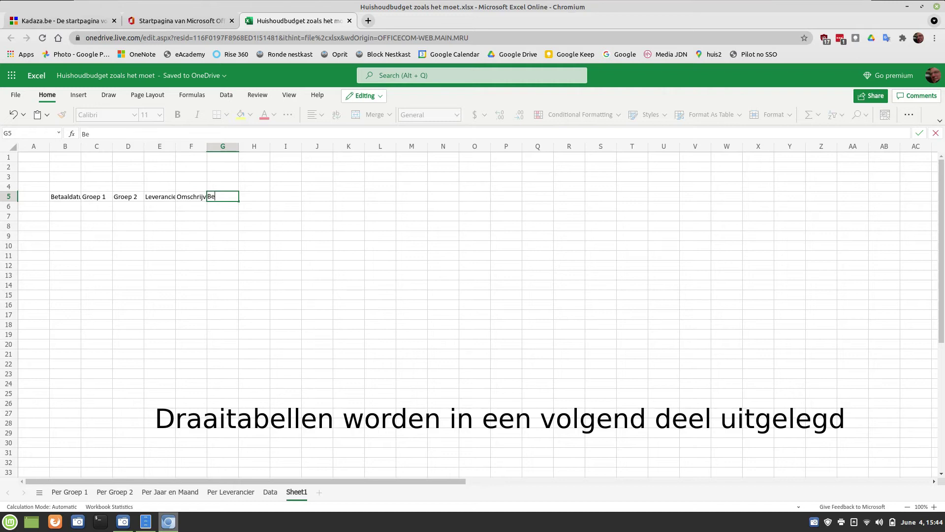
text(drag)
key(Tab)
text(Maand)
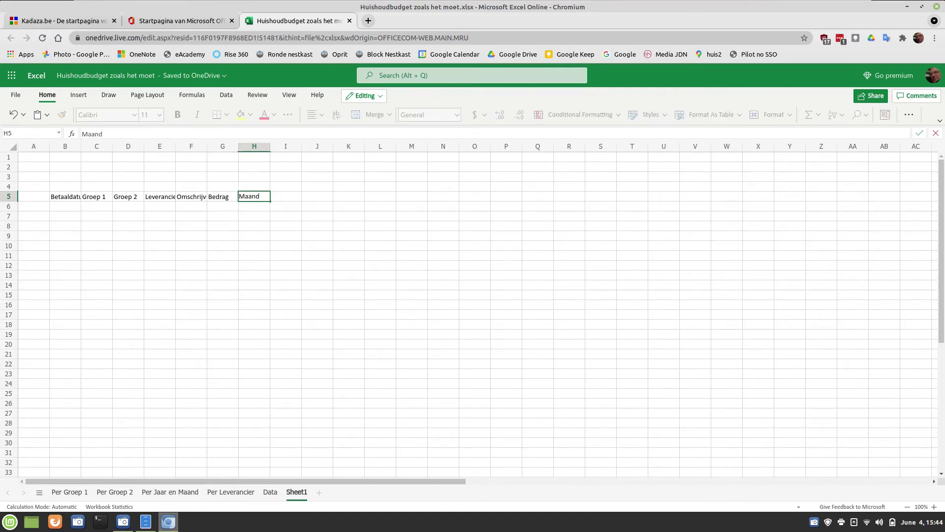
key(Tab)
text(Jaa)
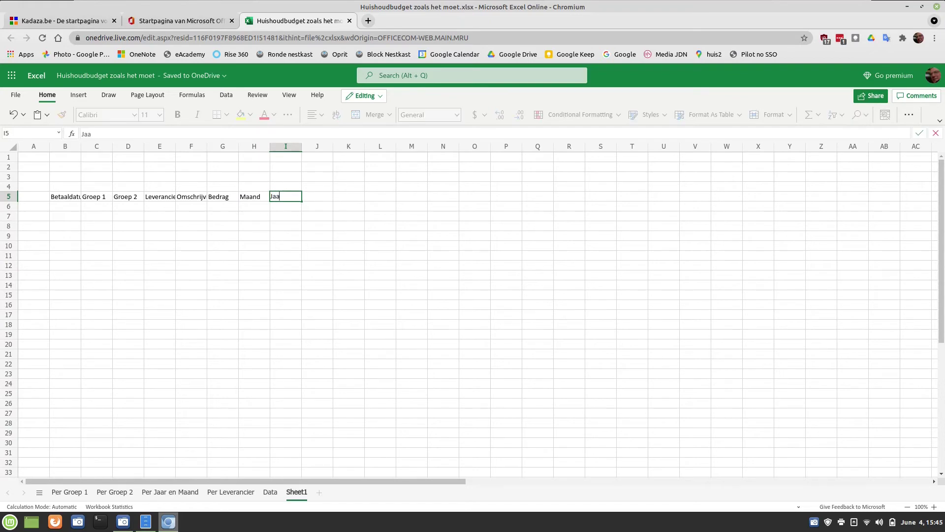
text(r)
key(Return)
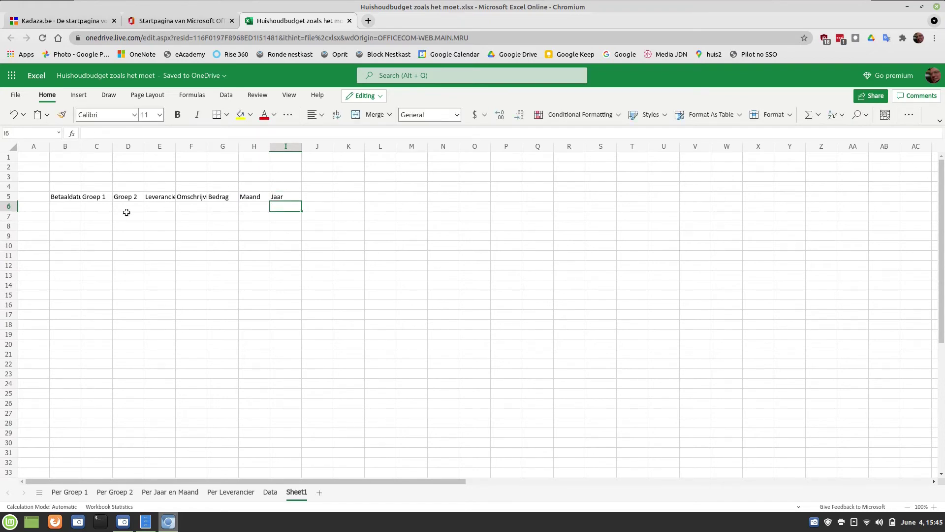
- Widen the Betaaldatum, Leverancier and Omschrijving columns to fit, and format B5:I5 as a blue medium-style table with headers
drag(175, 146, 253, 153)
drag(82, 150, 110, 150)
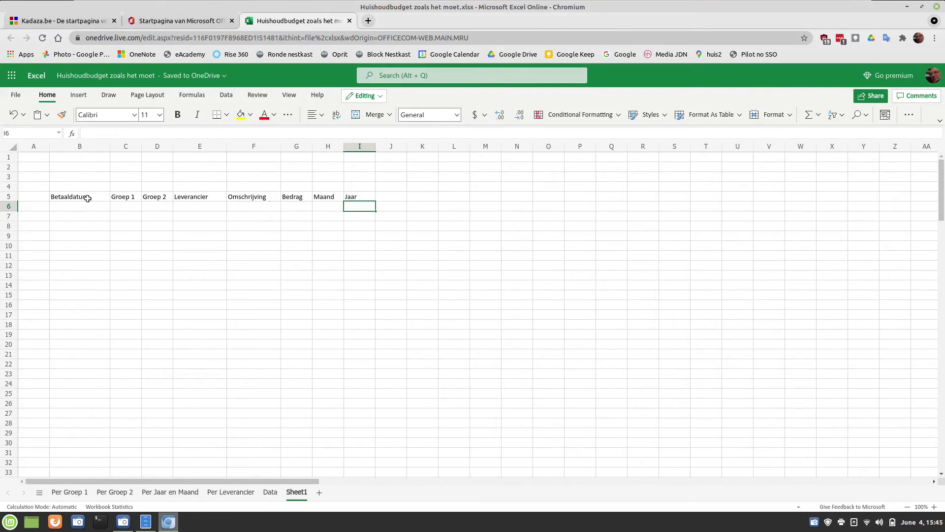
click(87, 198)
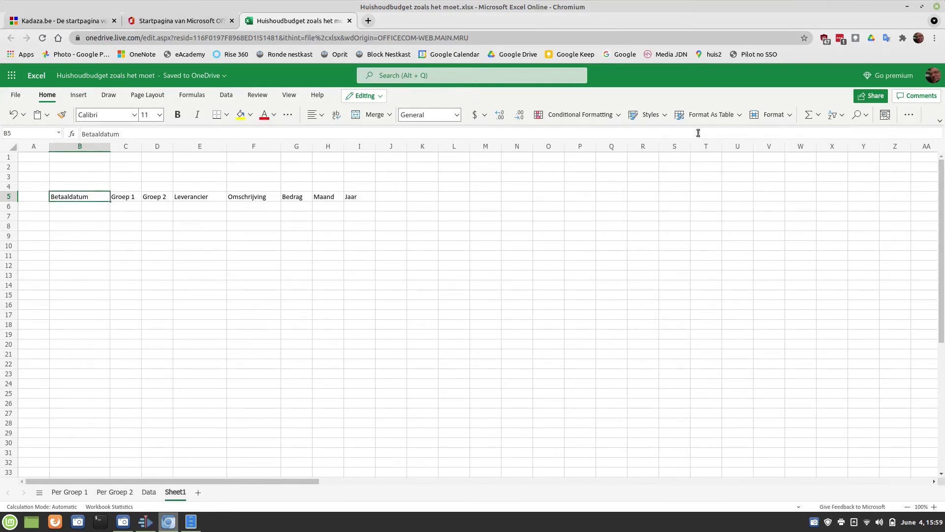
click(722, 115)
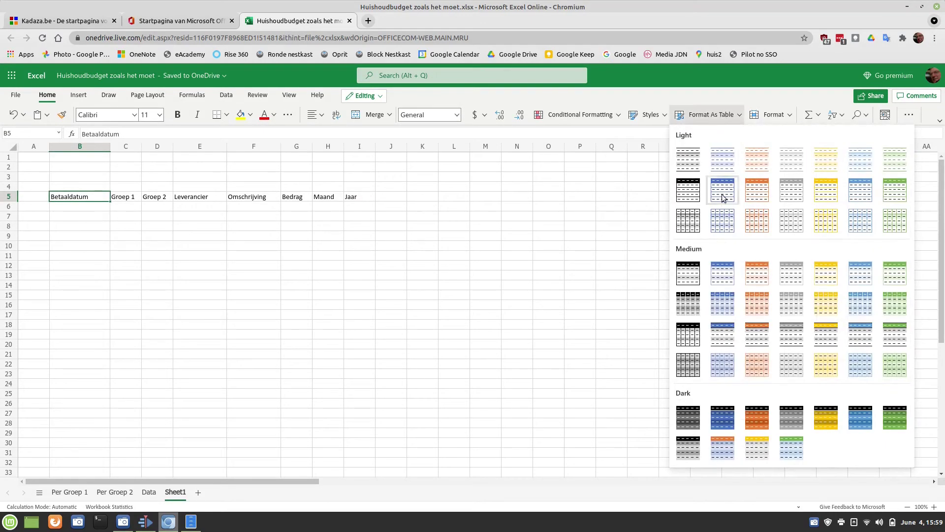
click(725, 269)
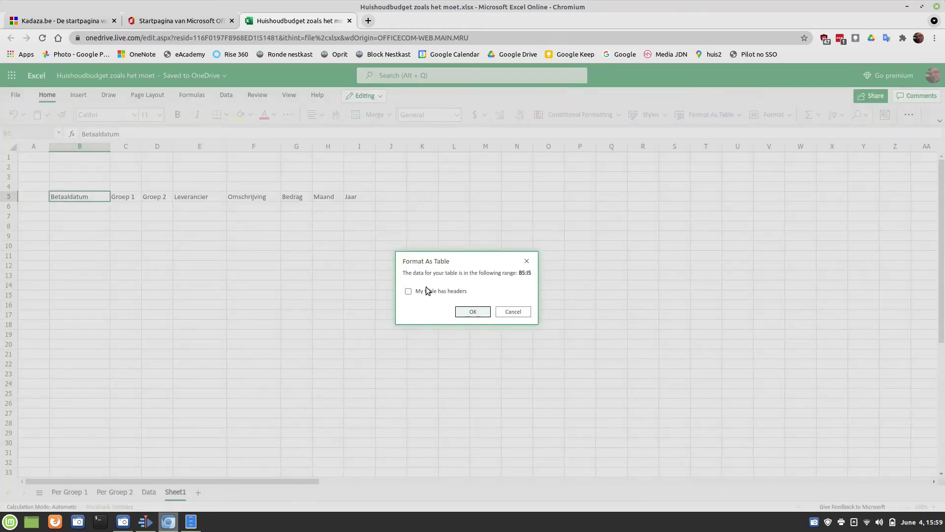
click(408, 292)
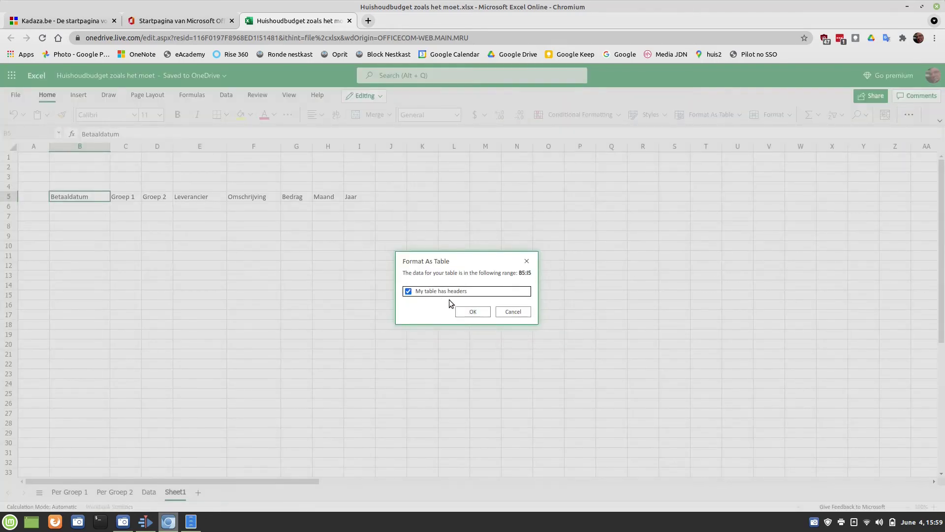
click(470, 311)
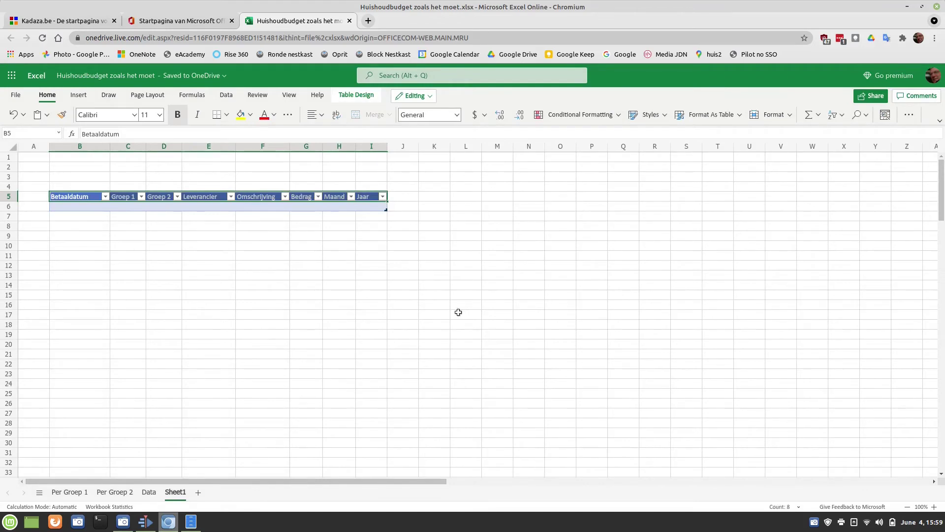
- Fill in row 6 of the table with Betaaldatum 1/1/20, Groep 1 huur and Groep 2 huis
click(98, 207)
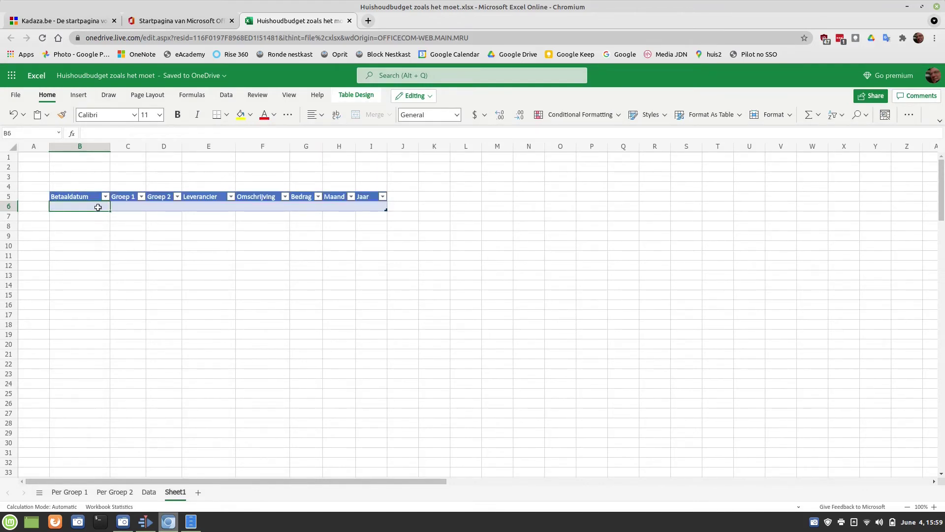
mouse_move(167, 523)
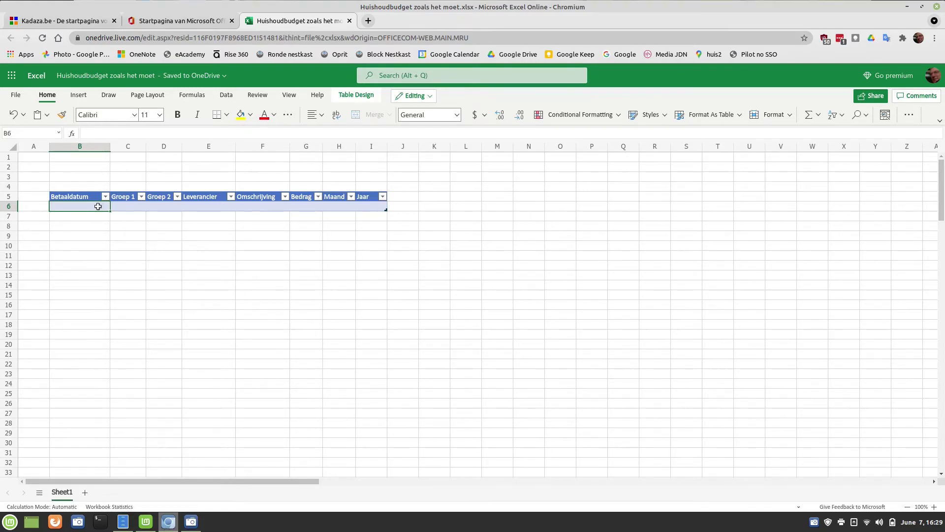
text(1/1/20)
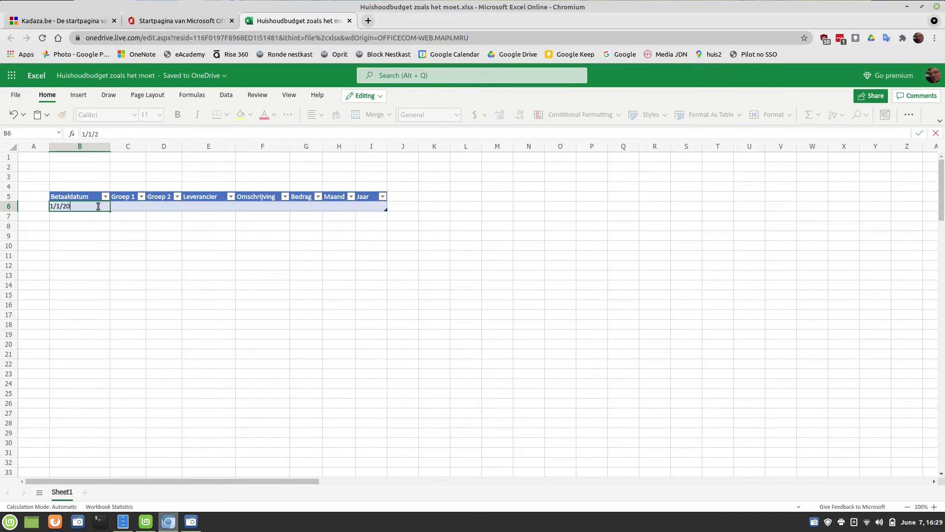
key(Tab)
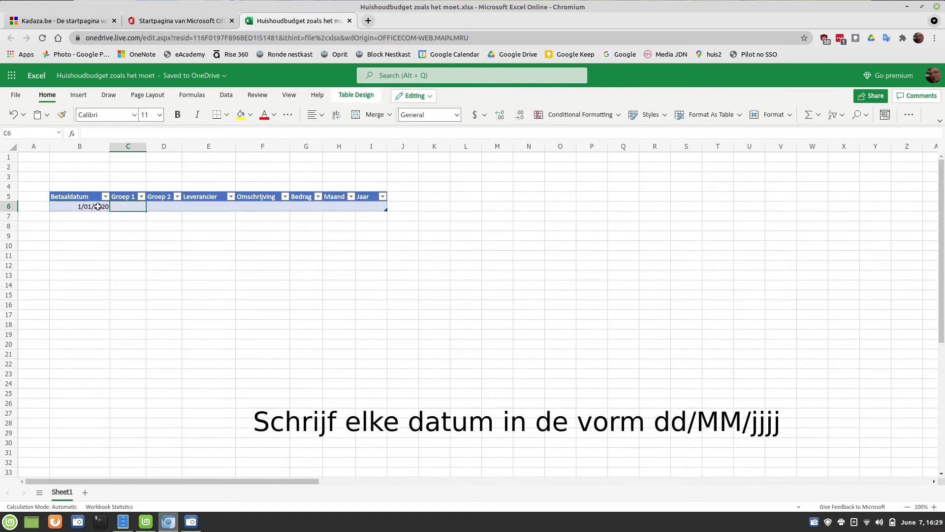
text(huu)
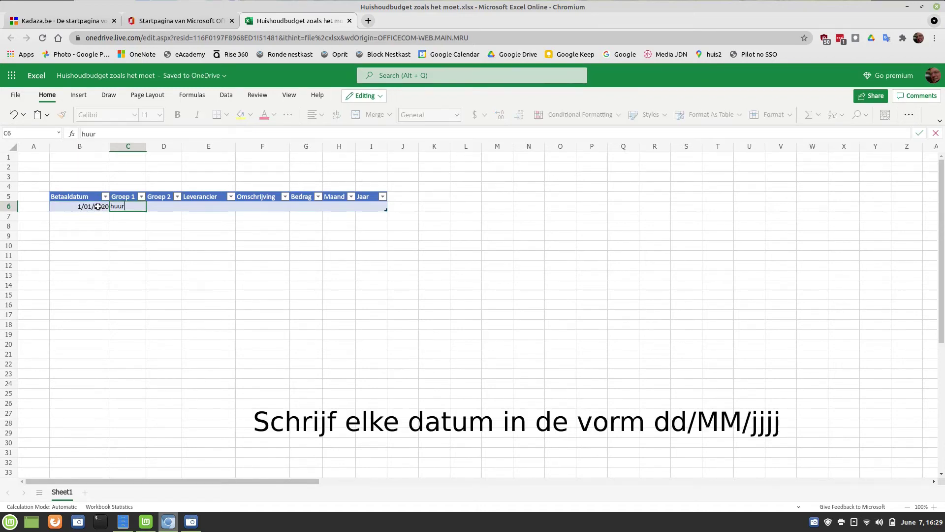
text(r)
key(Tab)
text(hu)
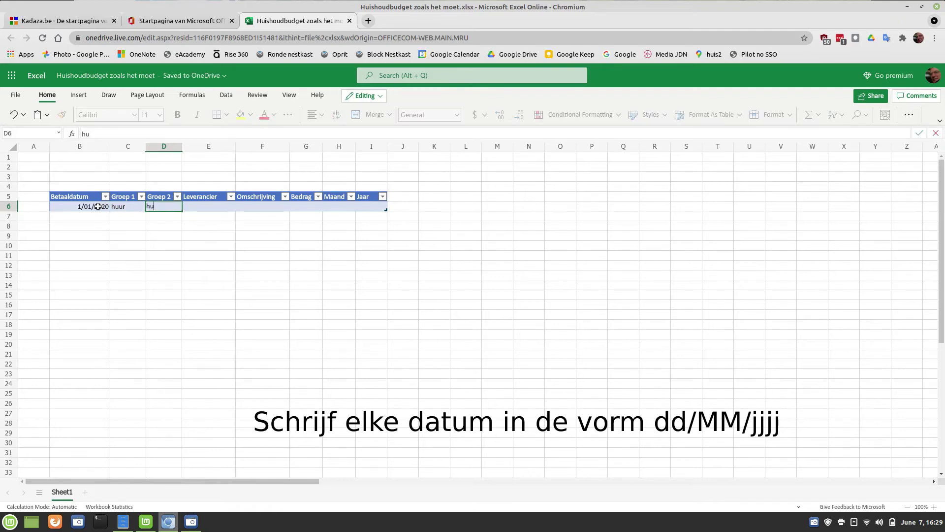
key(Tab)
- Complete row 6 with the supplier's name and Bedrag 450, leaving Omschrijving empty
text(mr)
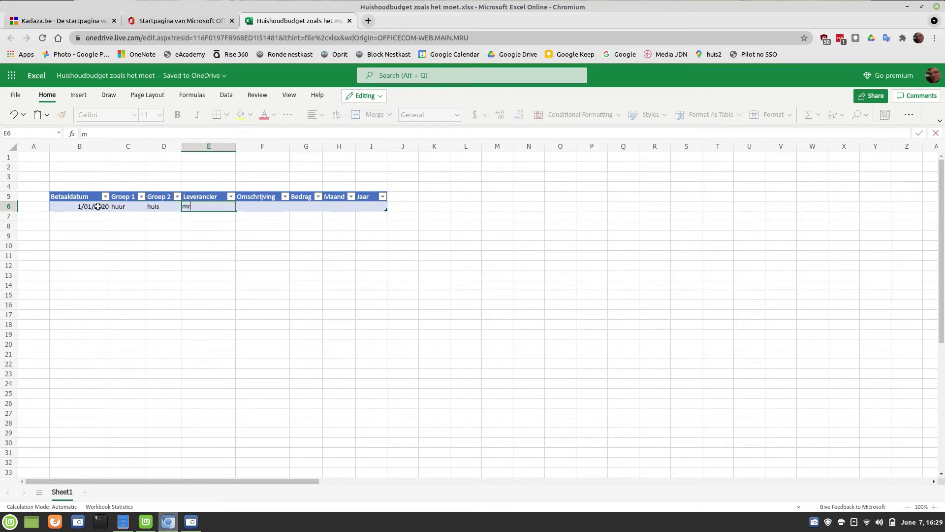
text( van huis)
key(Tab)
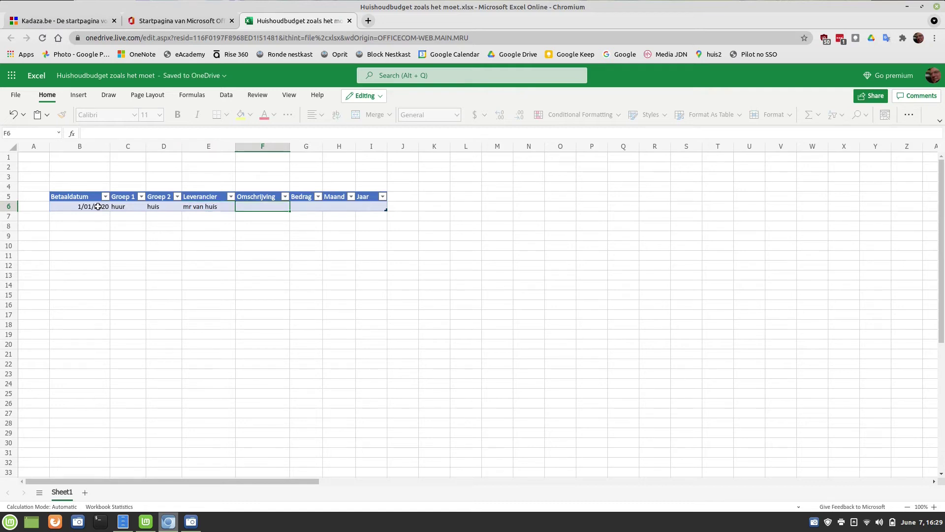
key(Tab)
text(4)
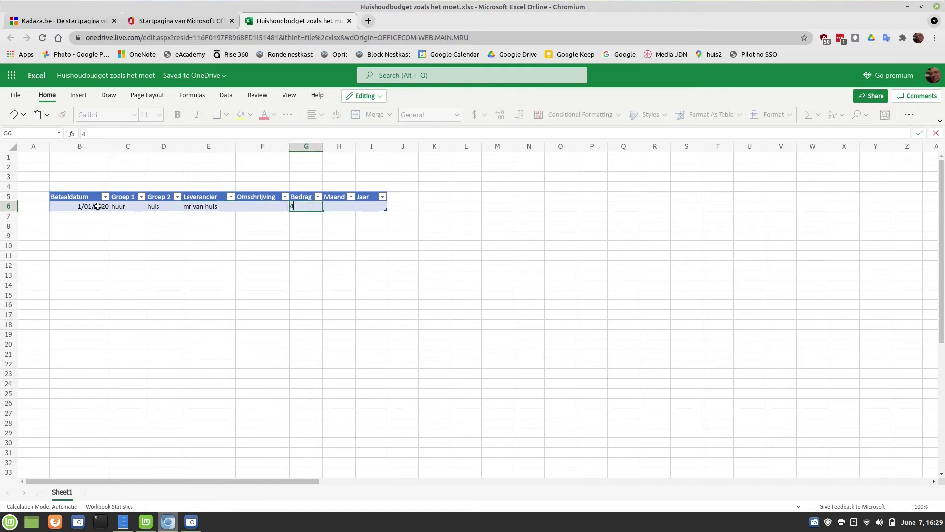
key(Tab)
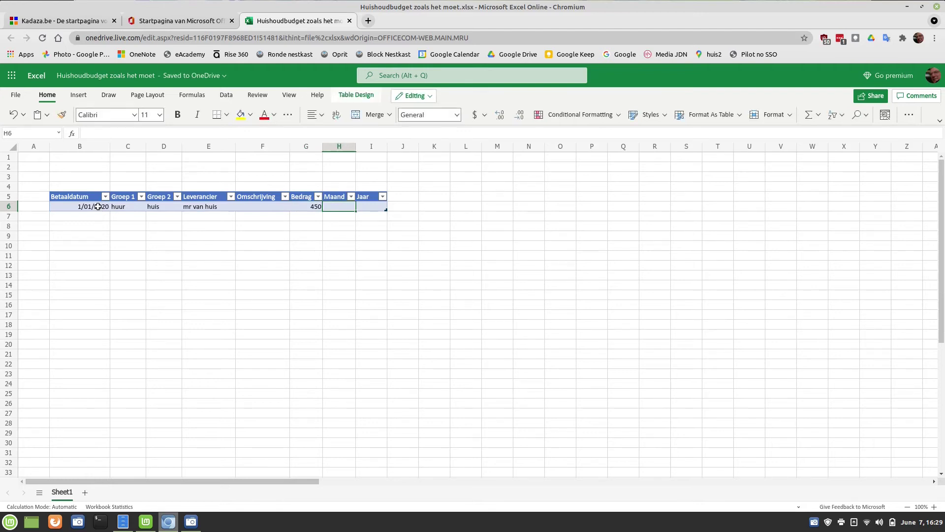
- Calculate the month in H6 from the payment date in B6 with the MONTH function
text(=)
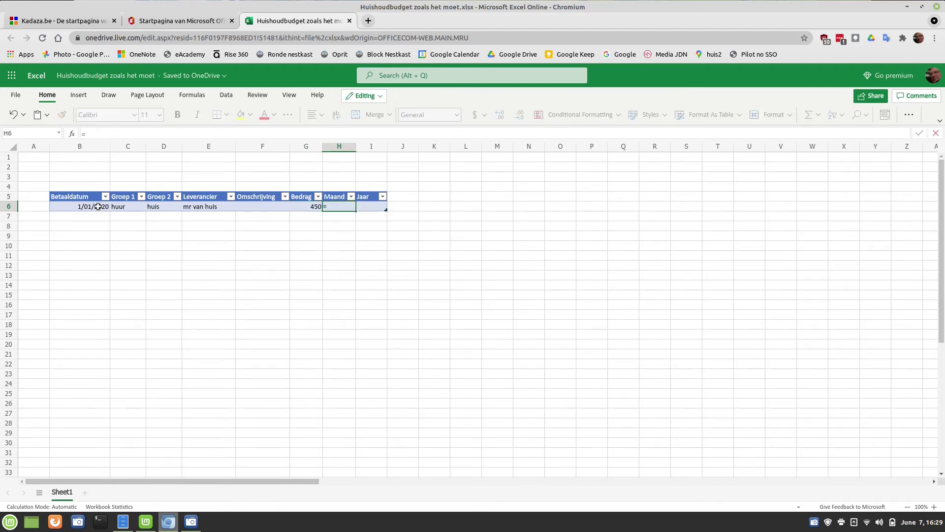
text(month()
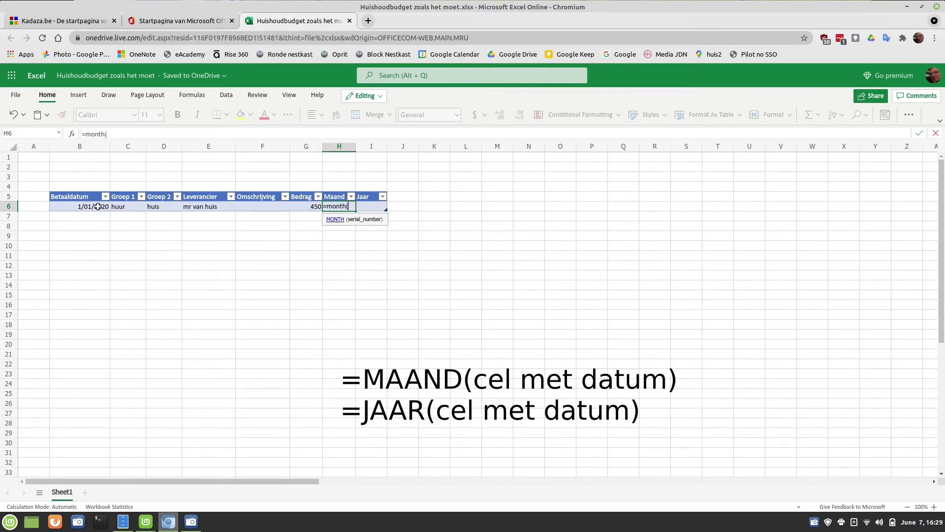
click(57, 204)
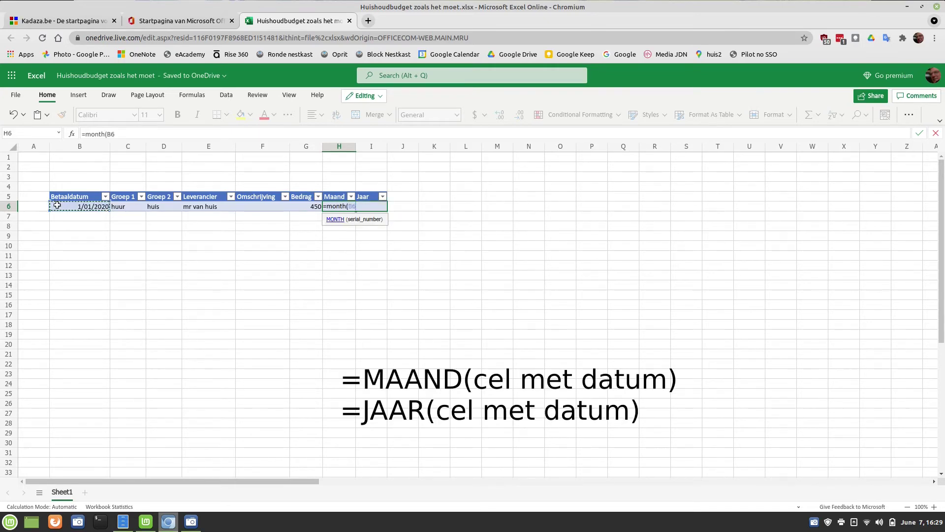
key(Return)
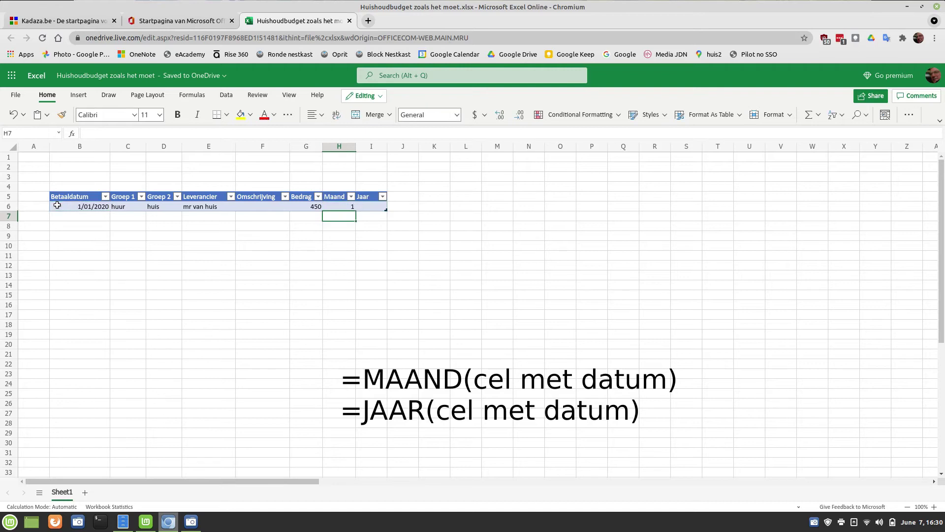
- Calculate the year in I6 from the payment date in B6 with the YEAR function
key(Up)
key(Right)
text(=)
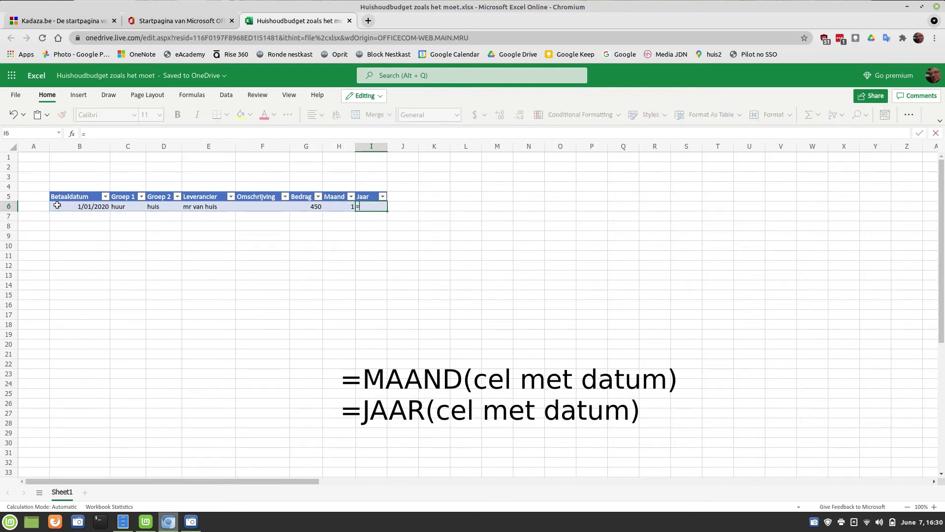
text(year)
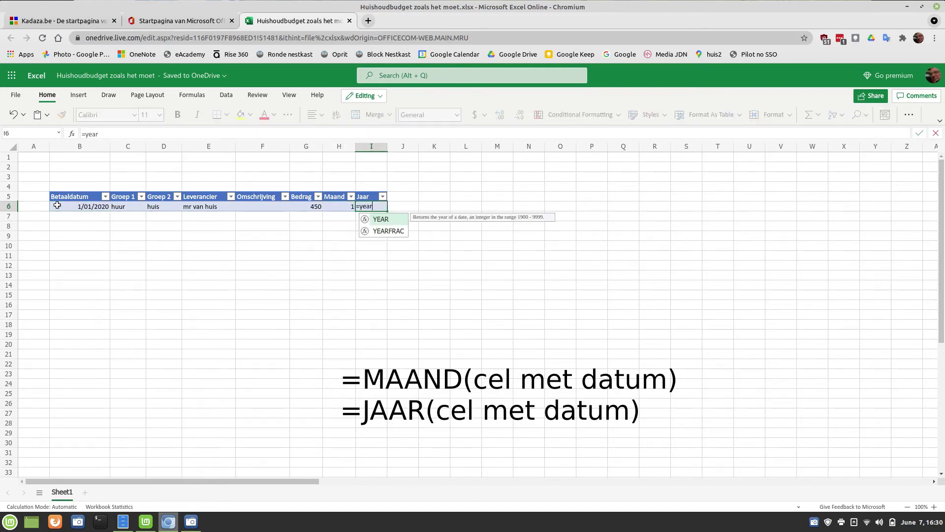
text(()
click(67, 207)
key(Return)
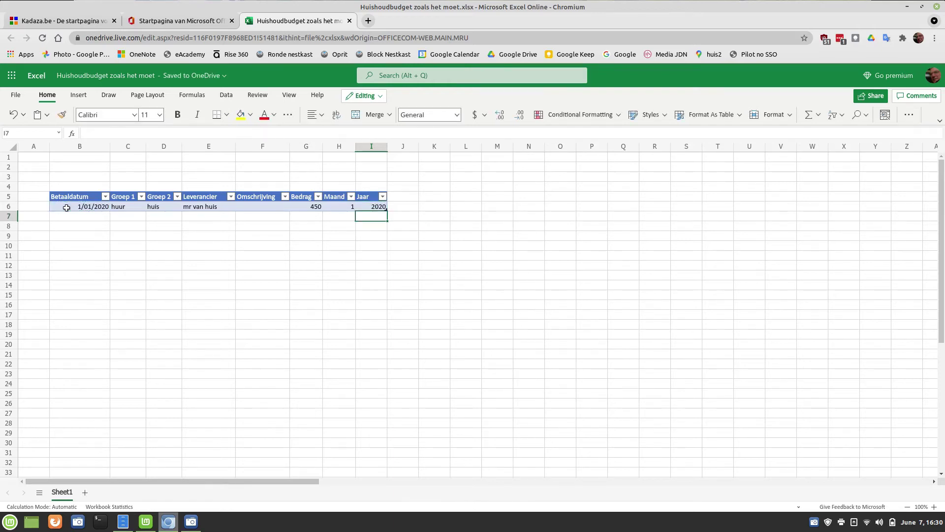
- Add a second table row in row 7 with Betaaldatum 1/1/20, Groep 1 huur and Groep 2 garage
key(Left)
key(Left)
key(Left)
key(Left)
key(Left)
key(Left)
key(Left)
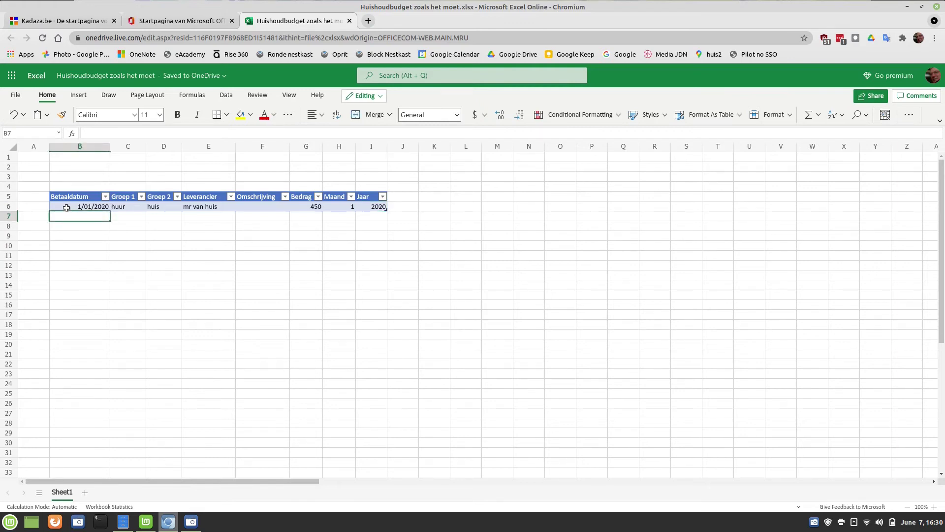
text(1/1/20)
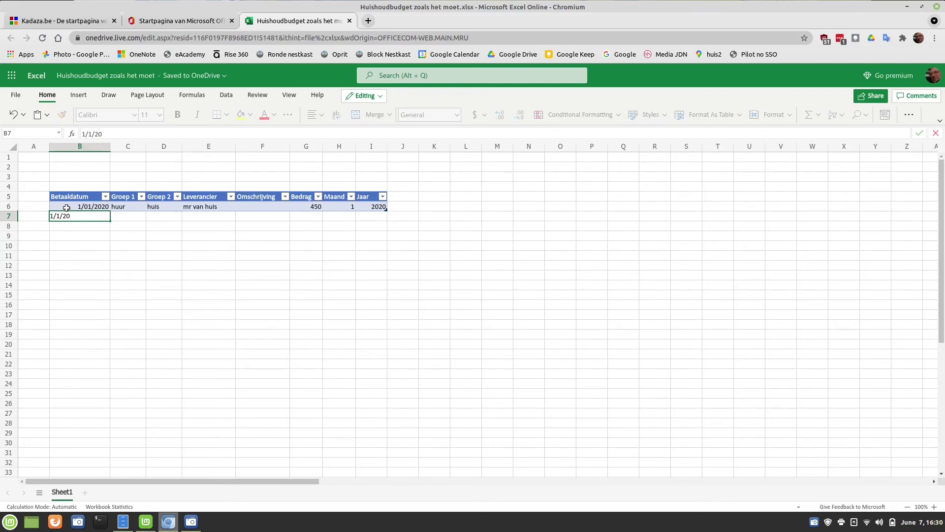
key(Tab)
text(huur)
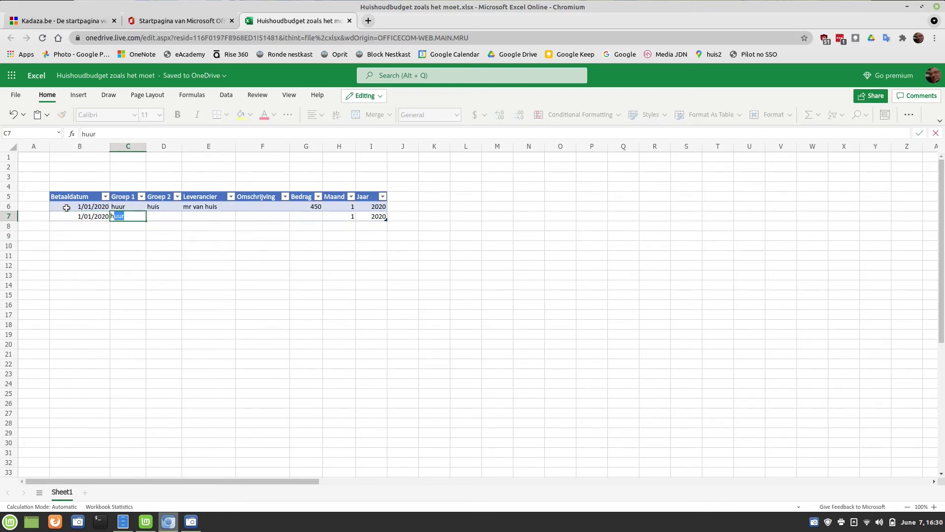
key(Tab)
text(garage)
key(Tab)
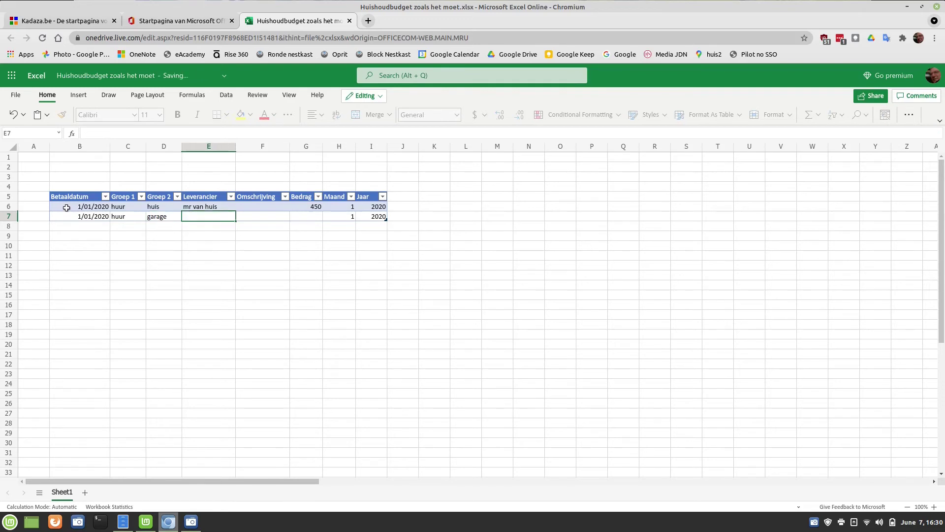
- Complete row 7 with the garage supplier's name and Bedrag 50, leaving Omschrijving empty
text(mr van garagen)
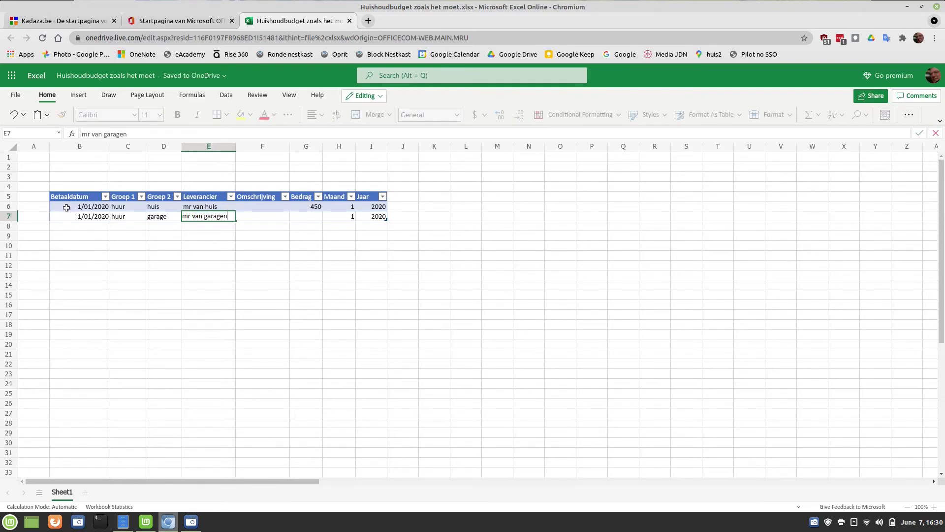
key(Tab)
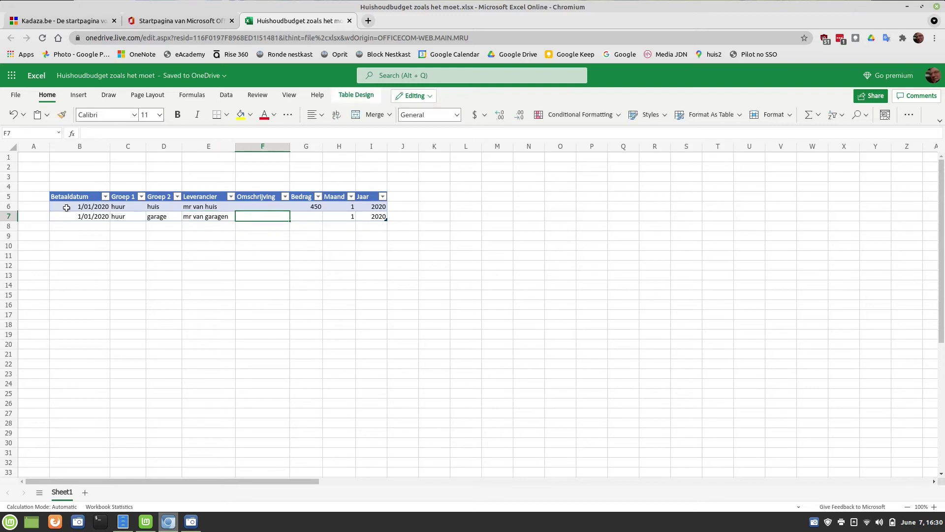
key(Tab)
text(50)
key(Tab)
key(Tab)
key(Return)
- Add a third table row in row 8 with Betaaldatum 1/01/20, Groep 1 electr and Groep 2 huis
text(1/01/20)
key(Tab)
text(e)
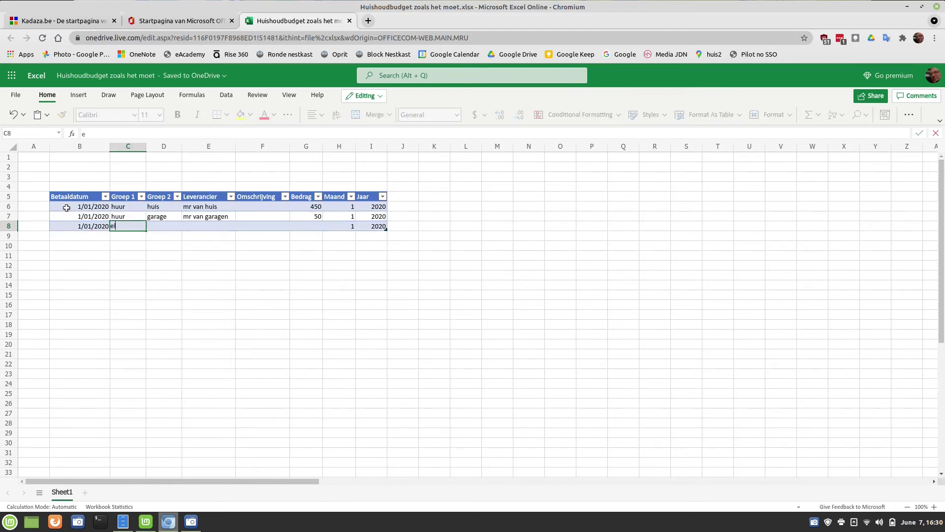
text(lectr)
key(Tab)
text(huis)
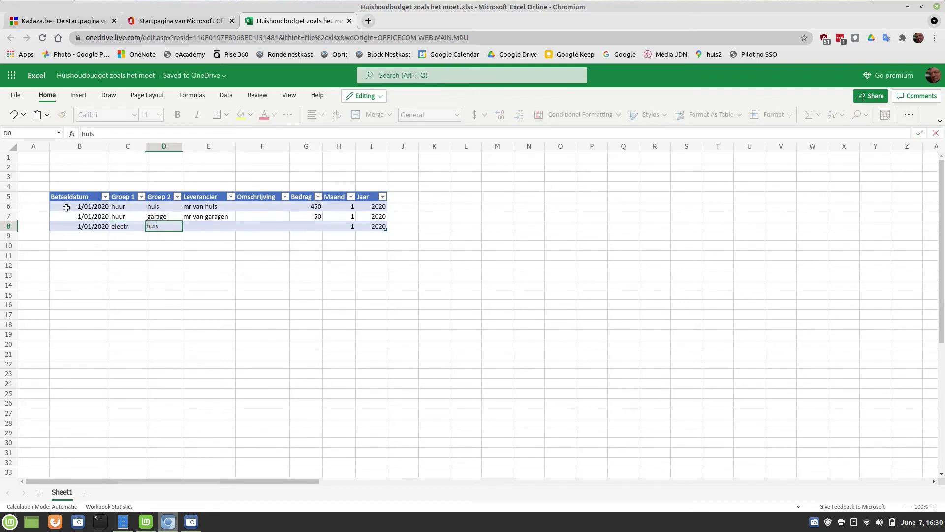
- Complete row 8 with Leverancier Engie and Bedrag 75, leaving Omschrijving empty
key(Tab)
text(Engie)
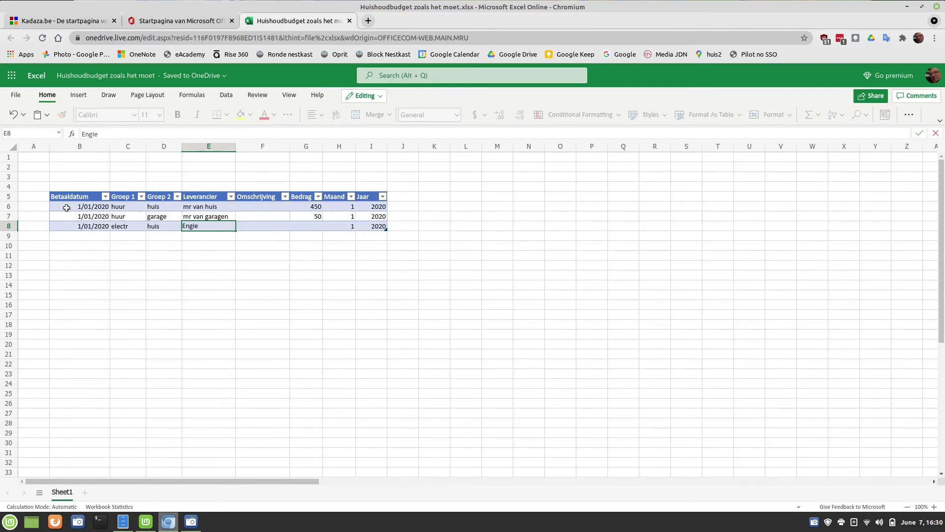
key(Tab)
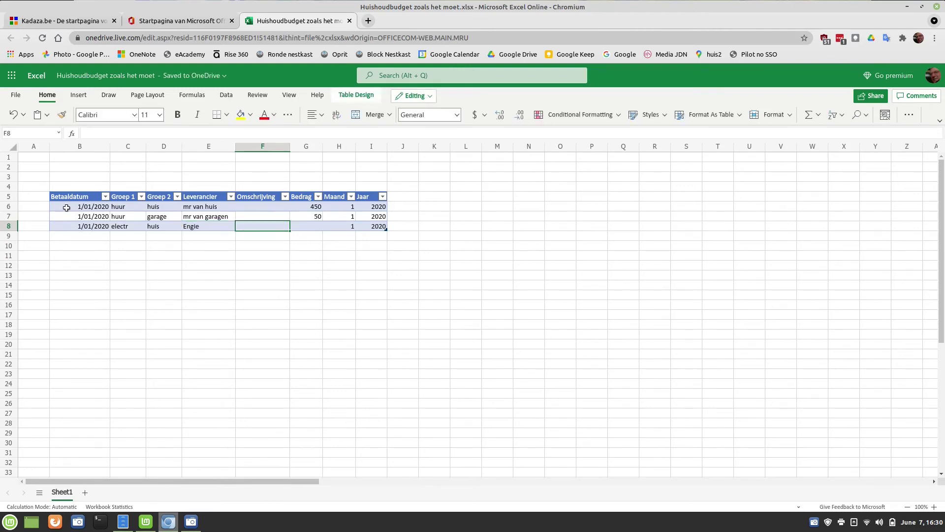
key(Tab)
text(75)
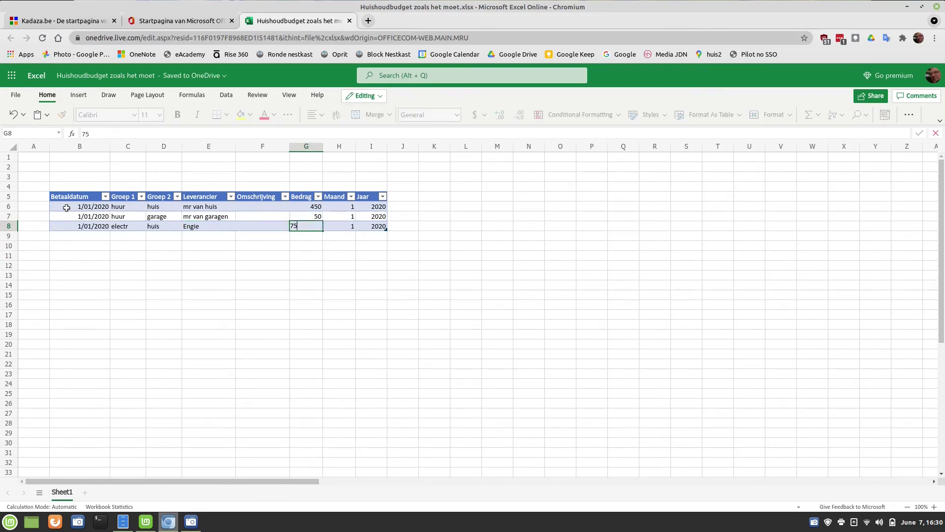
key(Tab)
key(Tab)
key(Return)
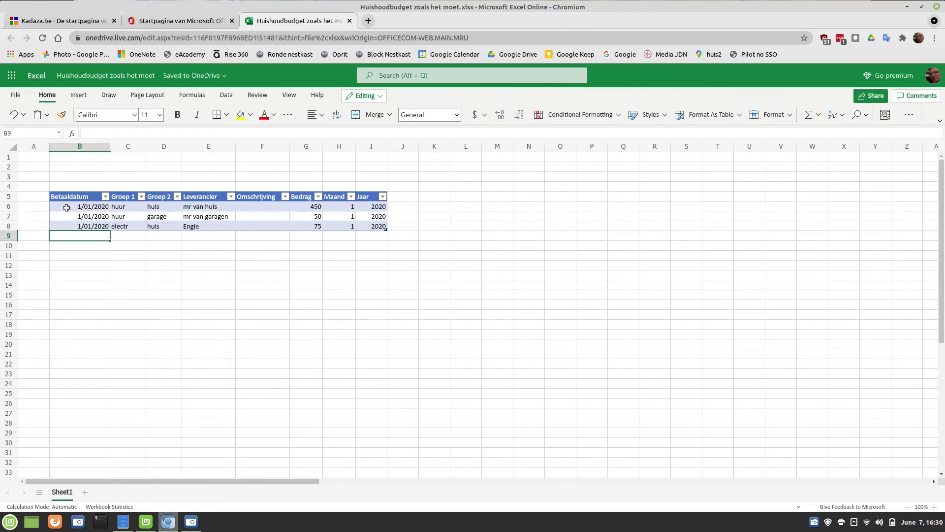
- Add a fourth table row in row 9 with Betaaldatum 5/1/20, Groep 1 verzekering, Groep 2 auto and Leverancier Nateus
text(5/0)
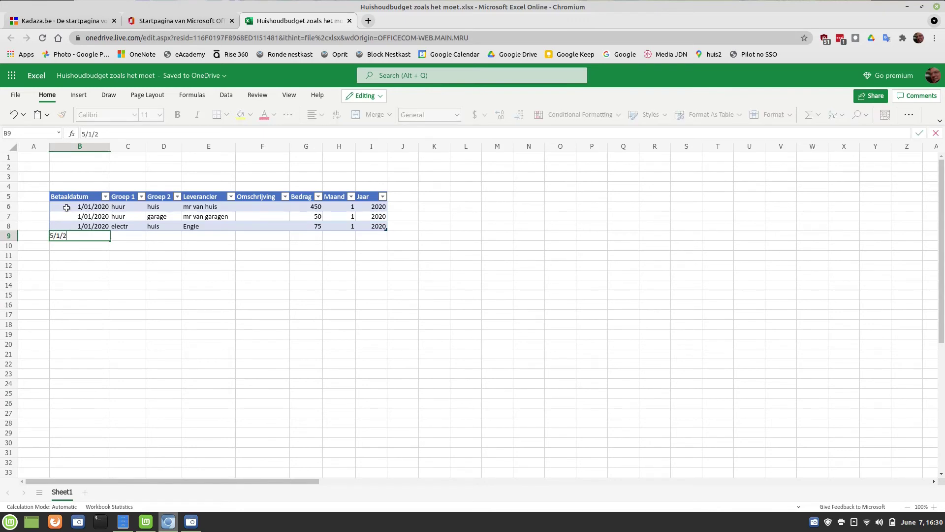
text(1/20)
key(Tab)
text(ver)
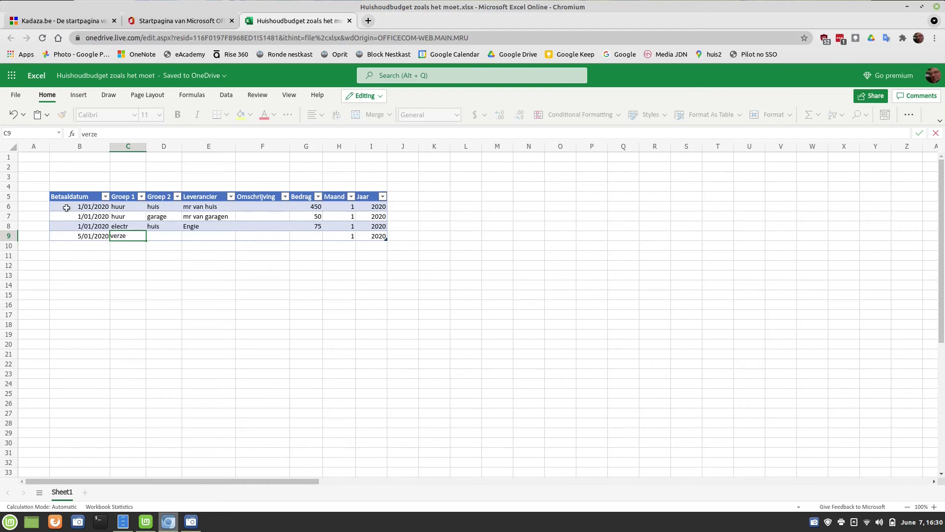
text(zekering)
key(Tab)
text(au)
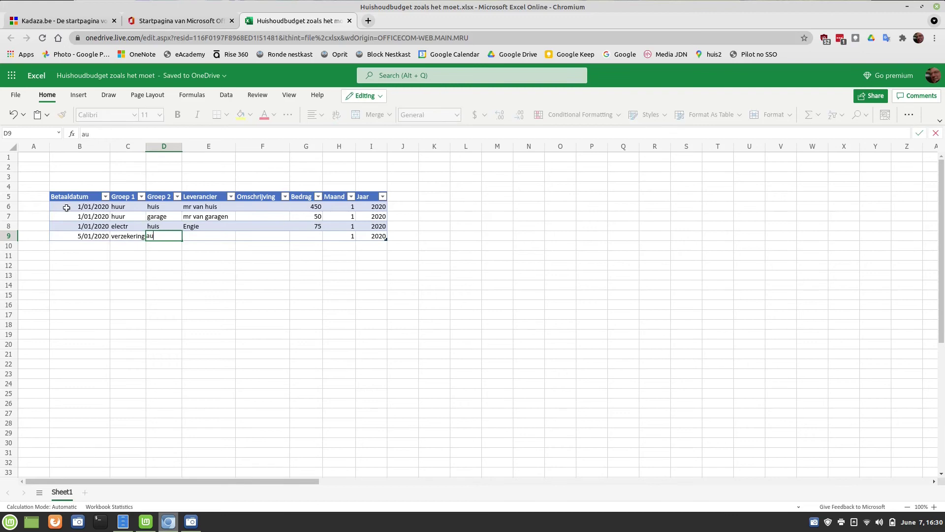
text(to)
key(Tab)
text(Na)
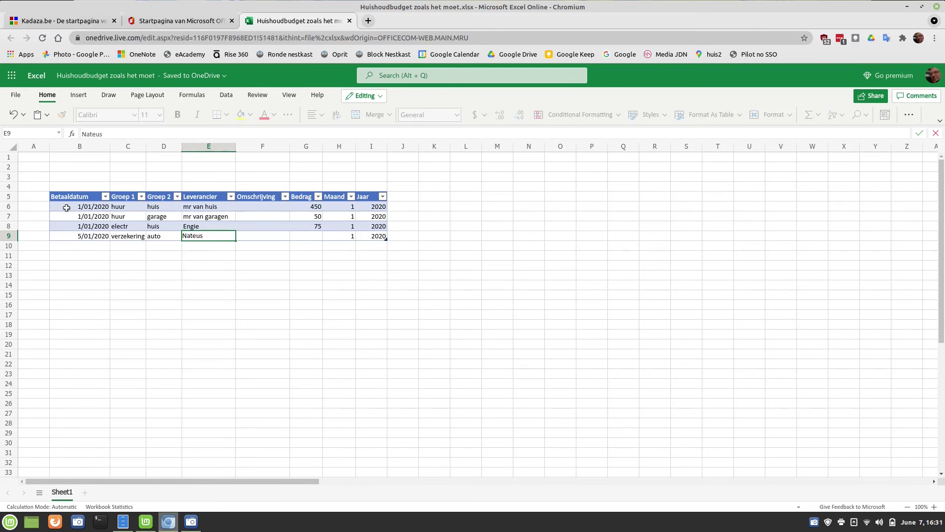
key(Tab)
text(750)
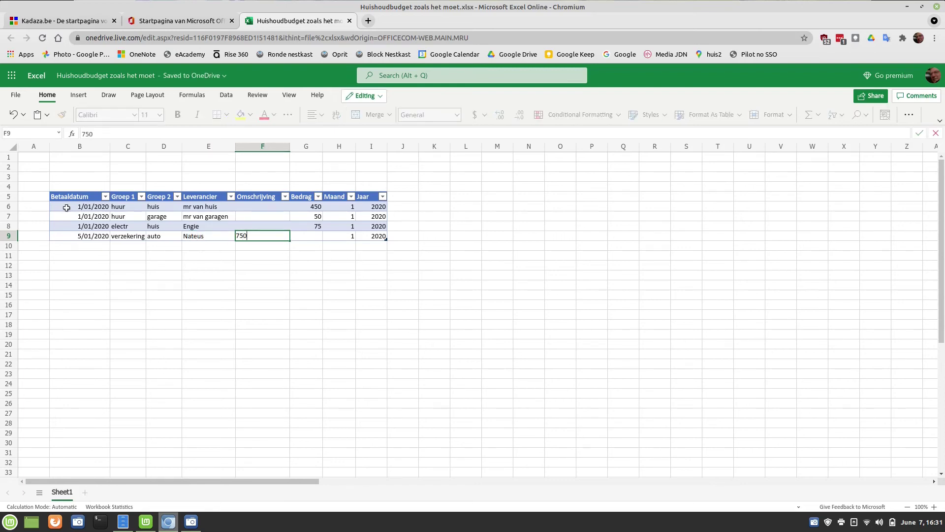
key(Tab)
key(Tab)
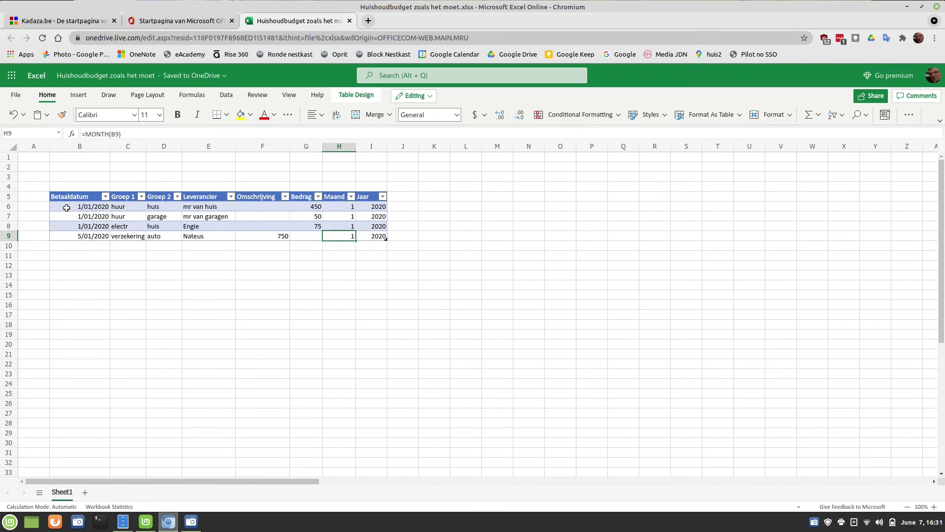
key(Tab)
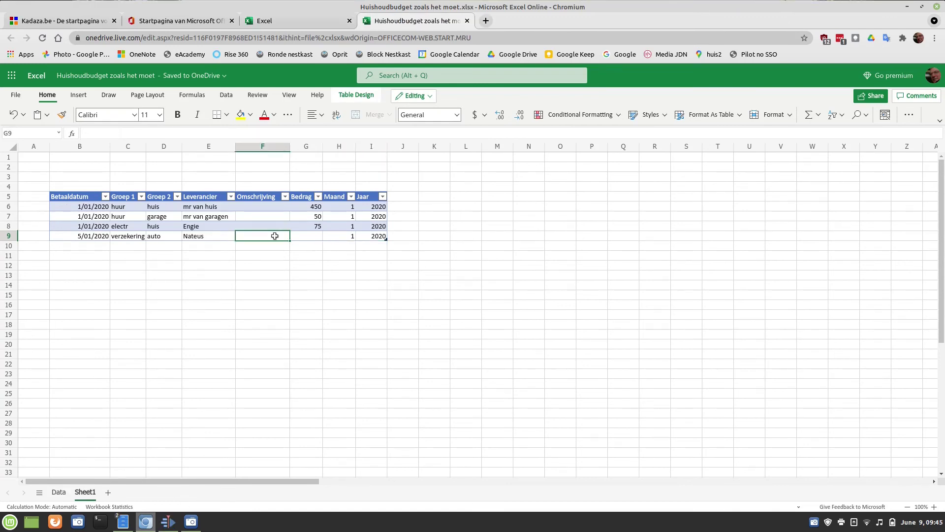
- Enter Bedrag 750 for the car insurance in row 9, keeping its Omschrijving empty
key(Tab)
key(BackSpace)
text(7)
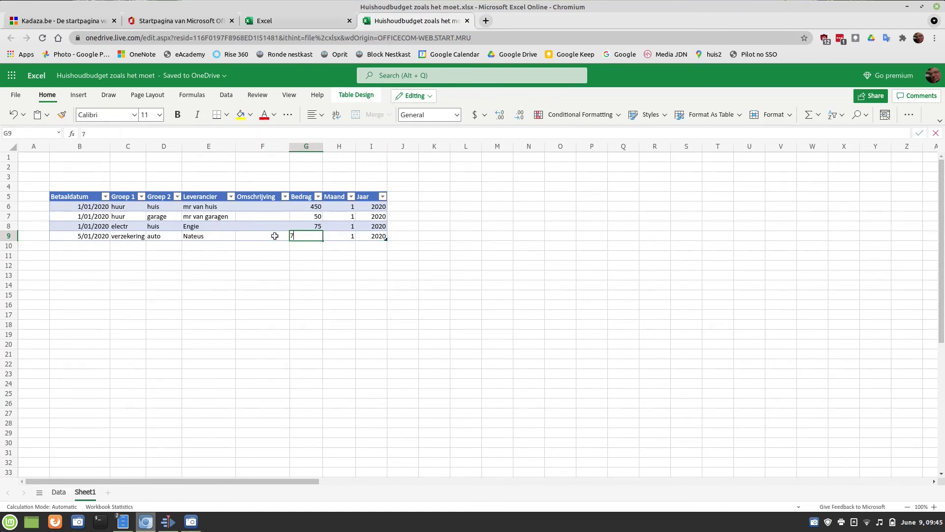
text(50)
key(Tab)
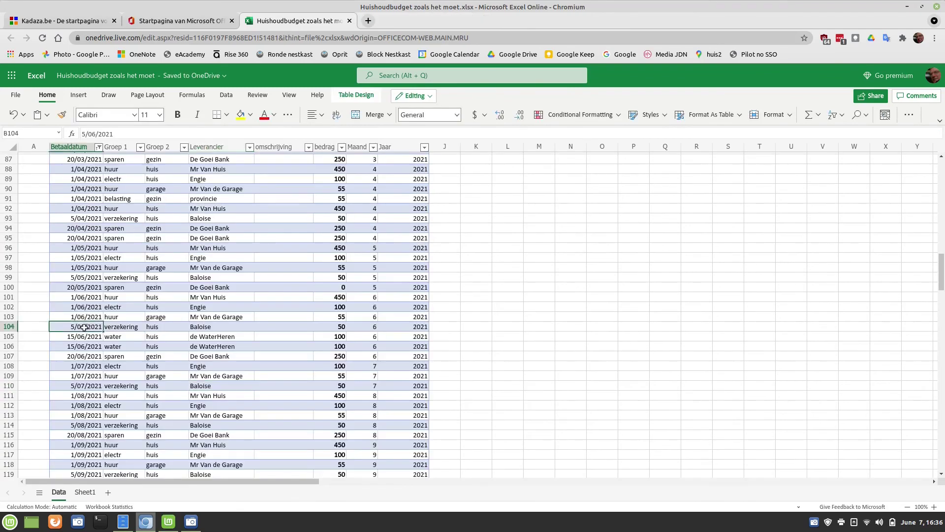
- Review the June 2021 house rent and electricity payments field by field in rows 101 and 102 of the Data sheet
click(88, 318)
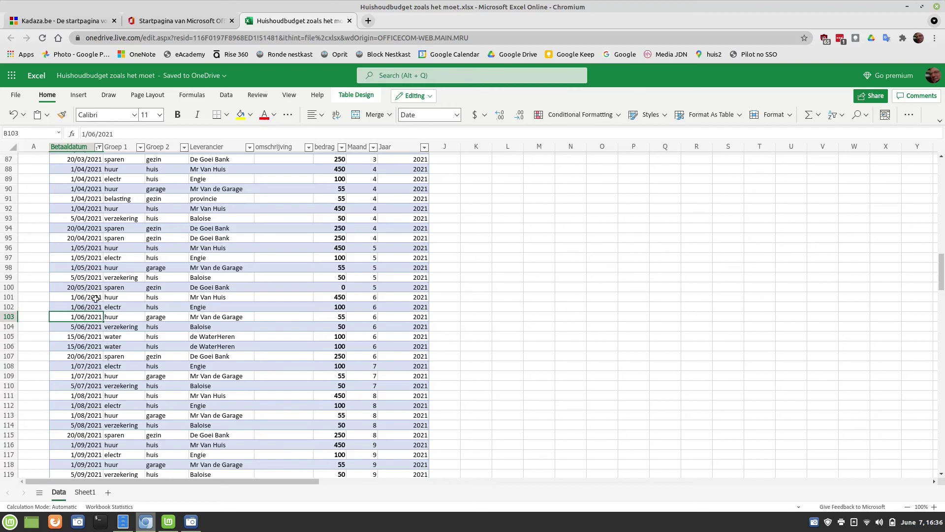
click(98, 299)
click(129, 299)
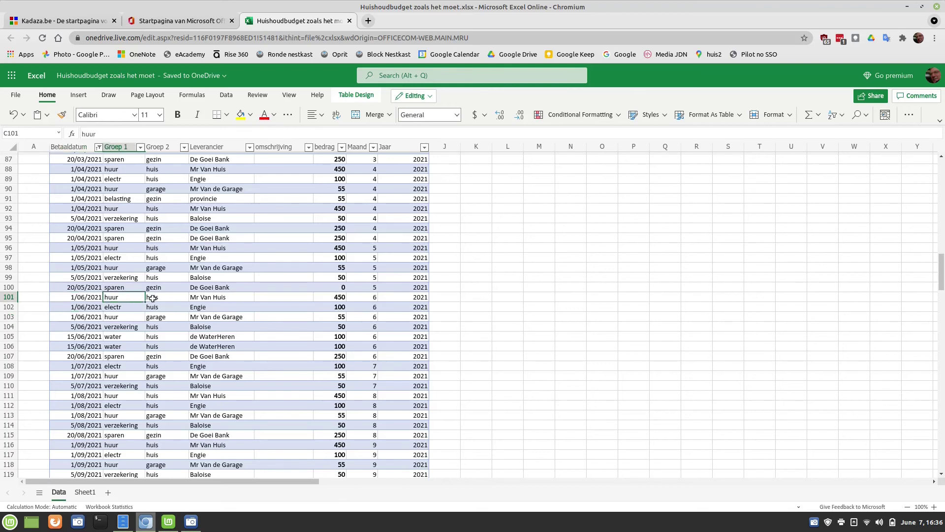
click(169, 297)
click(239, 298)
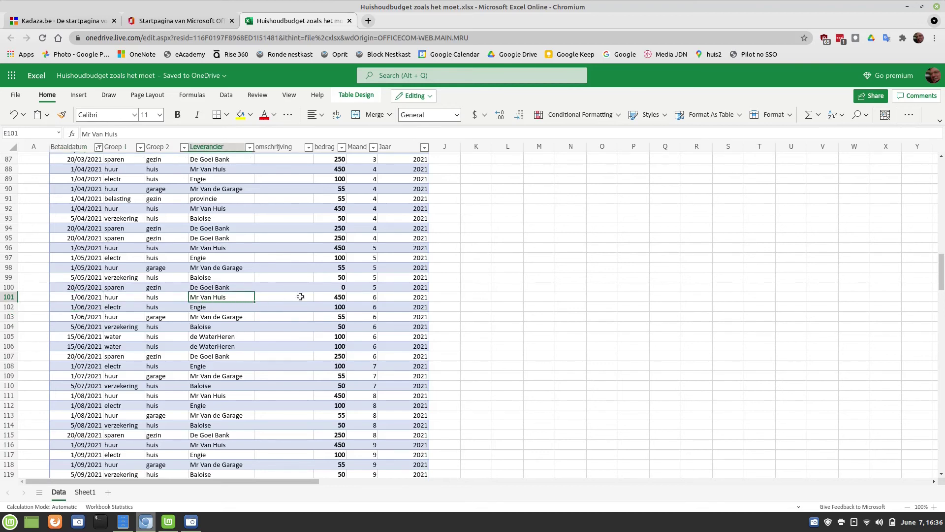
click(327, 295)
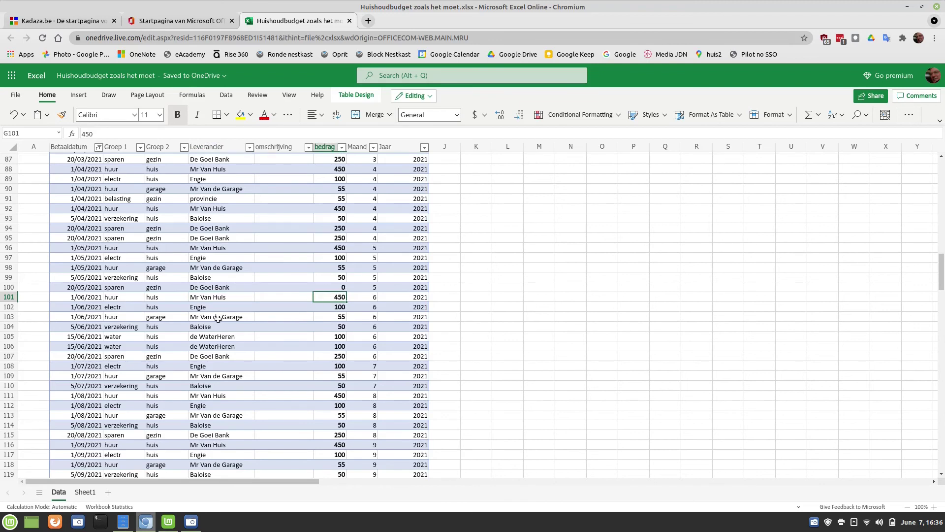
click(91, 307)
click(127, 306)
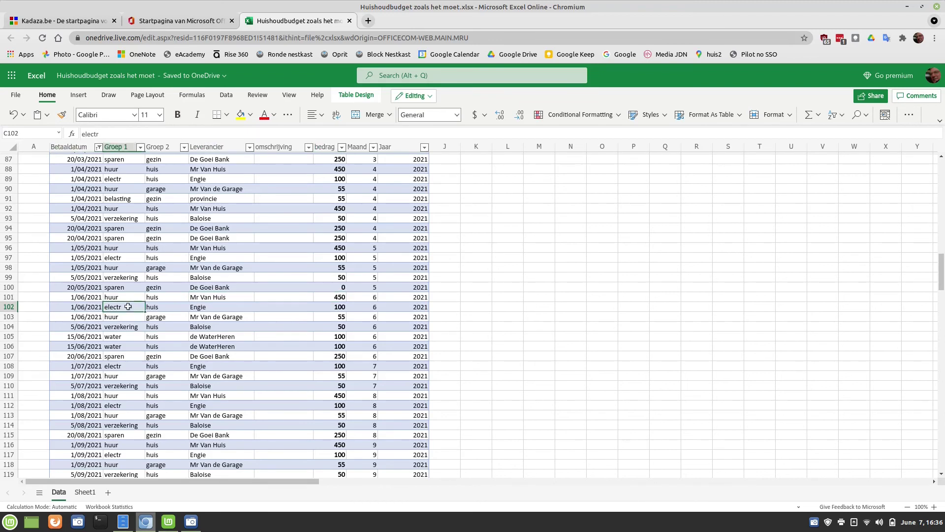
click(163, 306)
click(231, 307)
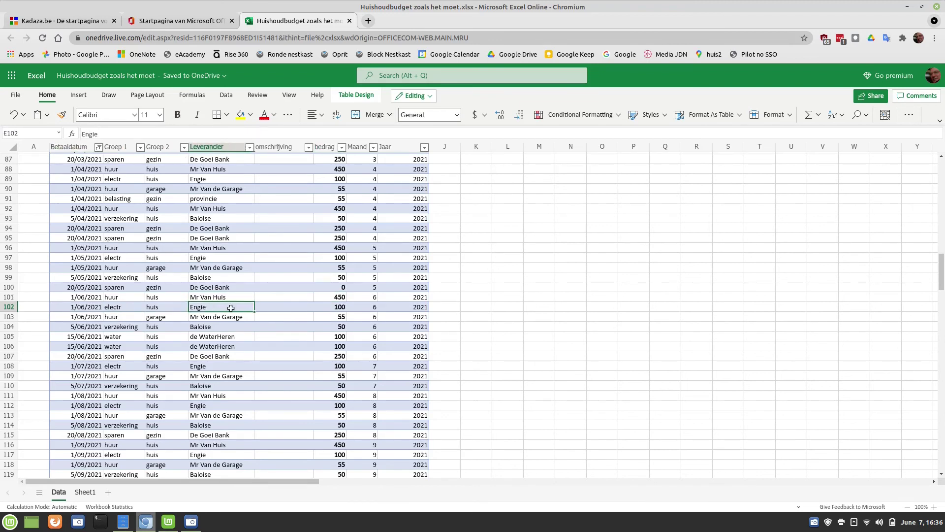
click(322, 306)
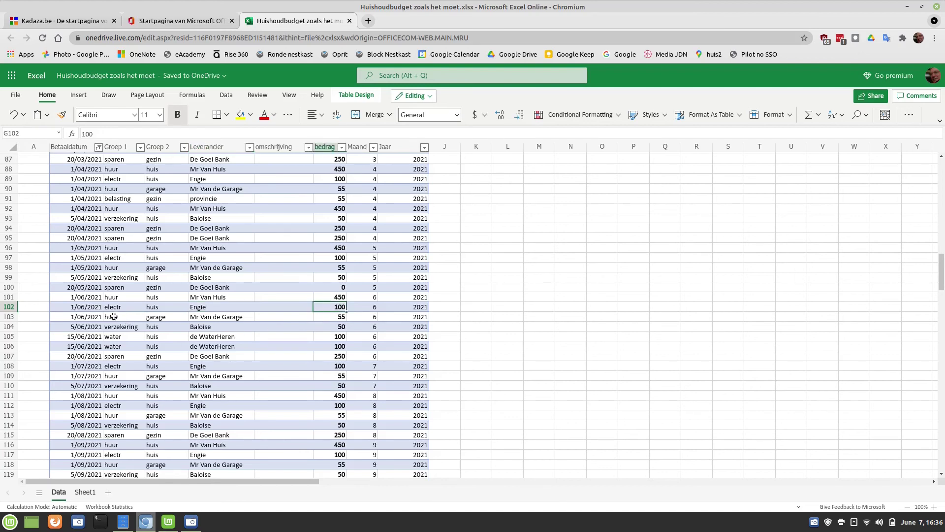
- Review the June 2021 garage rent and home insurance payments field by field in rows 103 and 104
click(95, 316)
click(124, 317)
click(177, 315)
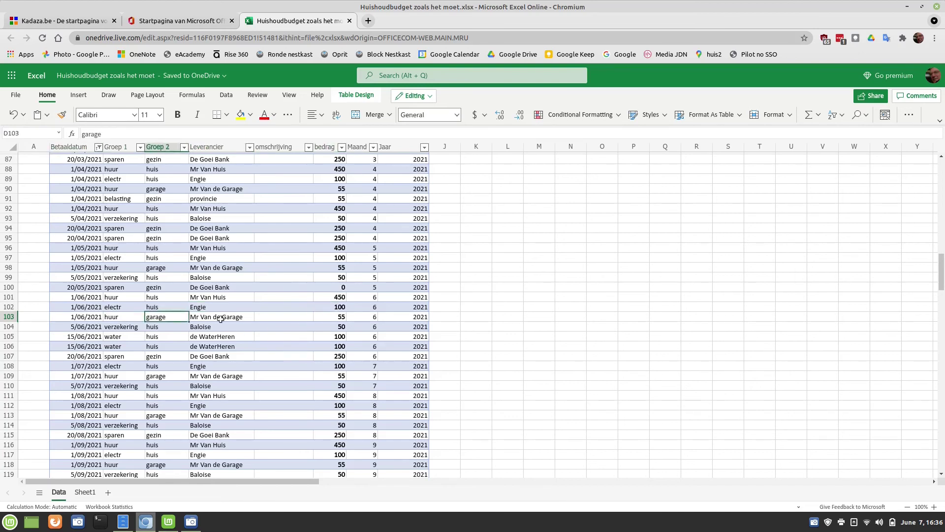
click(239, 318)
click(326, 315)
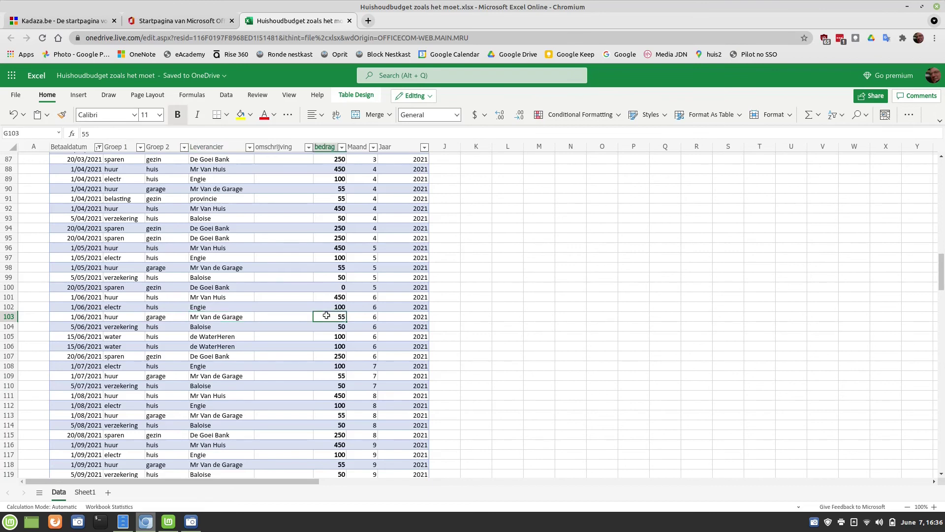
click(114, 329)
click(173, 329)
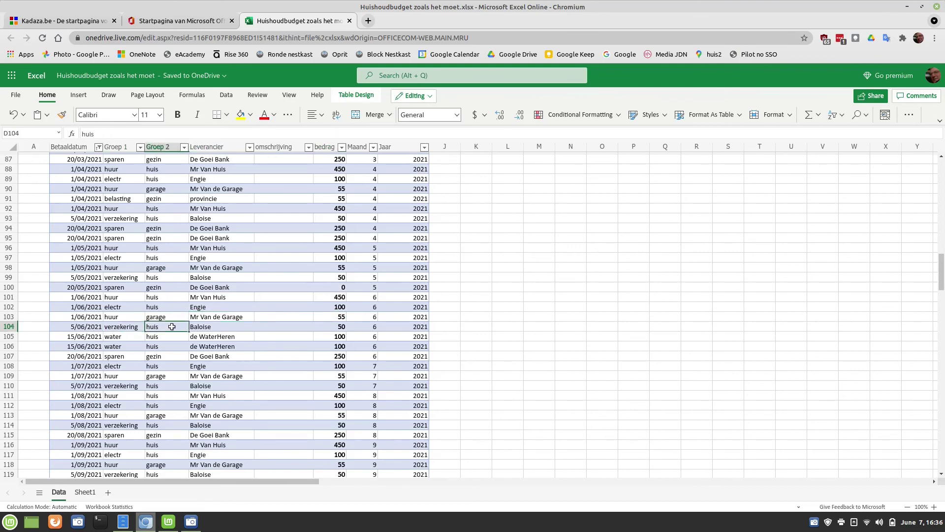
click(226, 325)
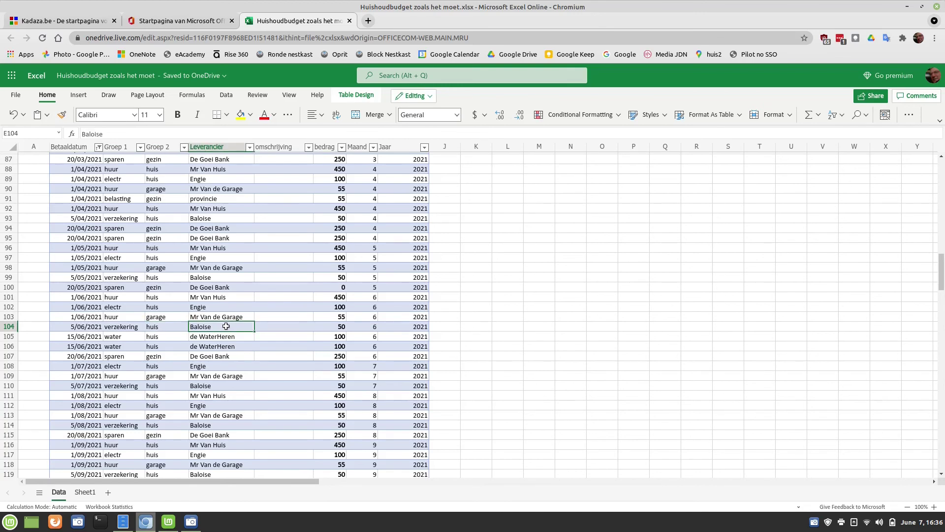
click(327, 325)
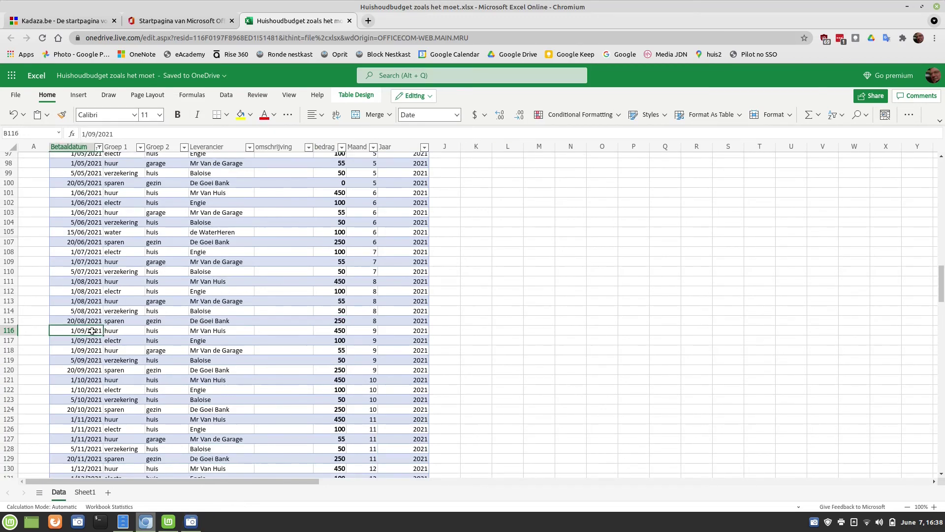
- Review the September 2021 rent and electricity payments in rows 116 to 118
click(134, 331)
click(160, 331)
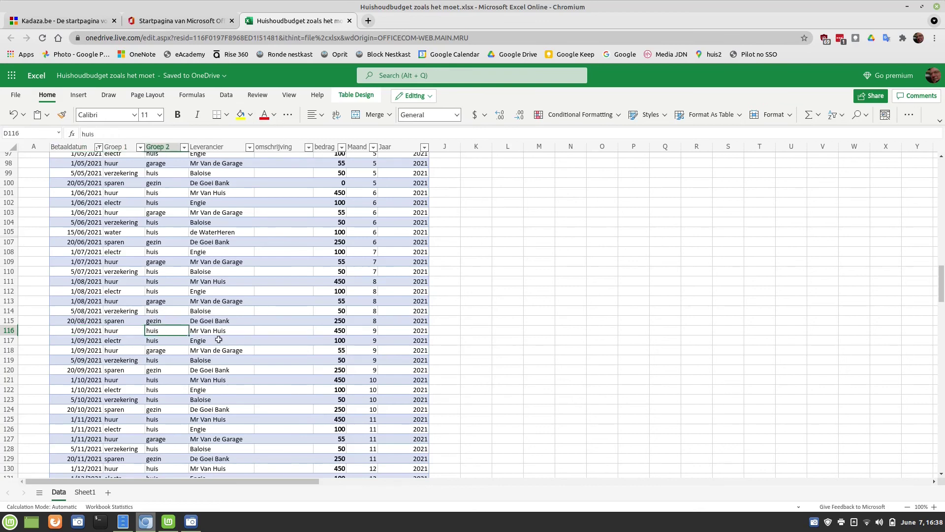
click(243, 331)
click(323, 330)
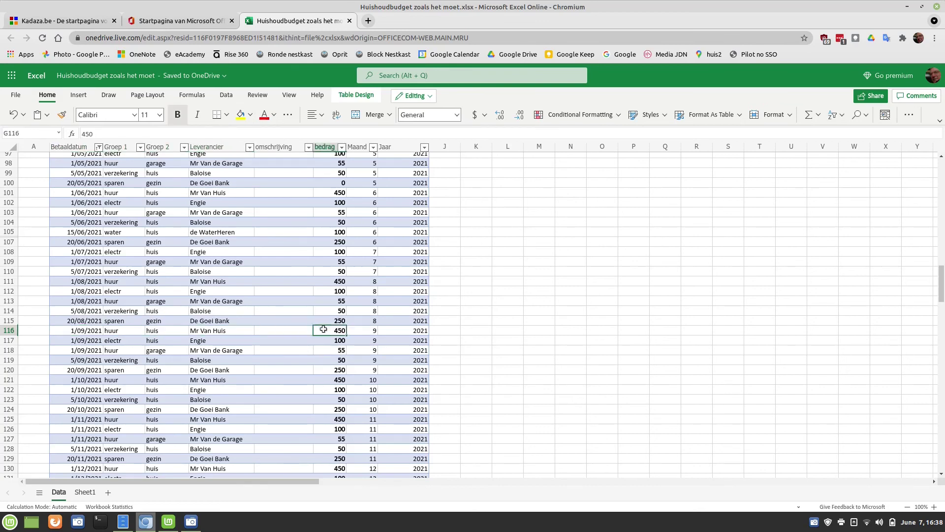
click(98, 340)
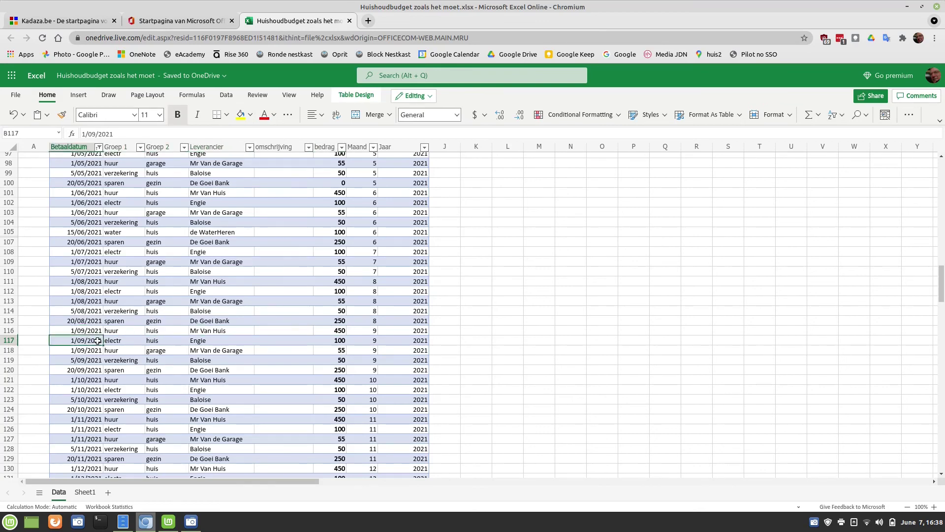
click(126, 340)
click(182, 341)
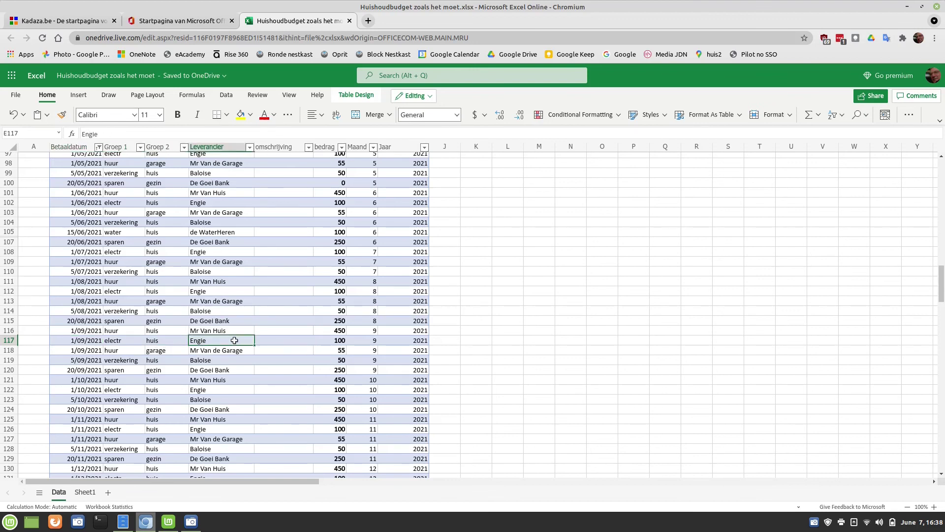
click(321, 340)
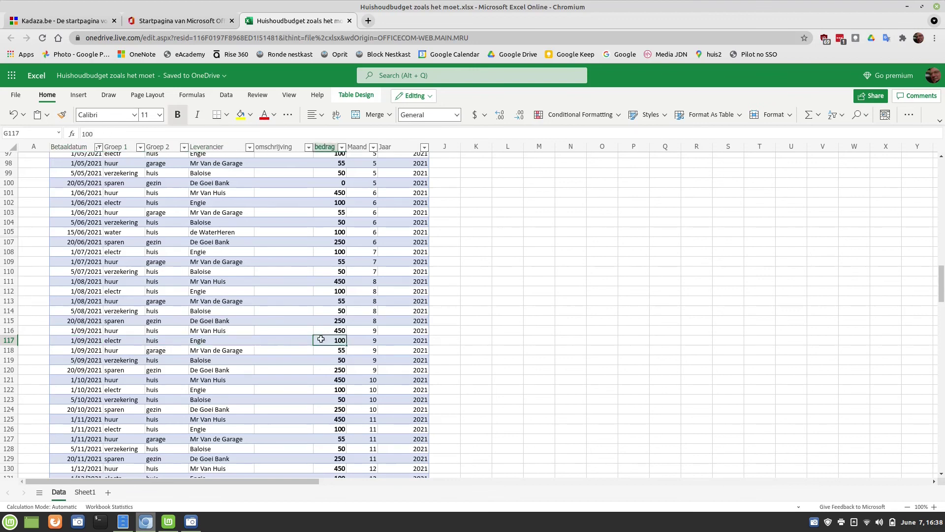
click(98, 349)
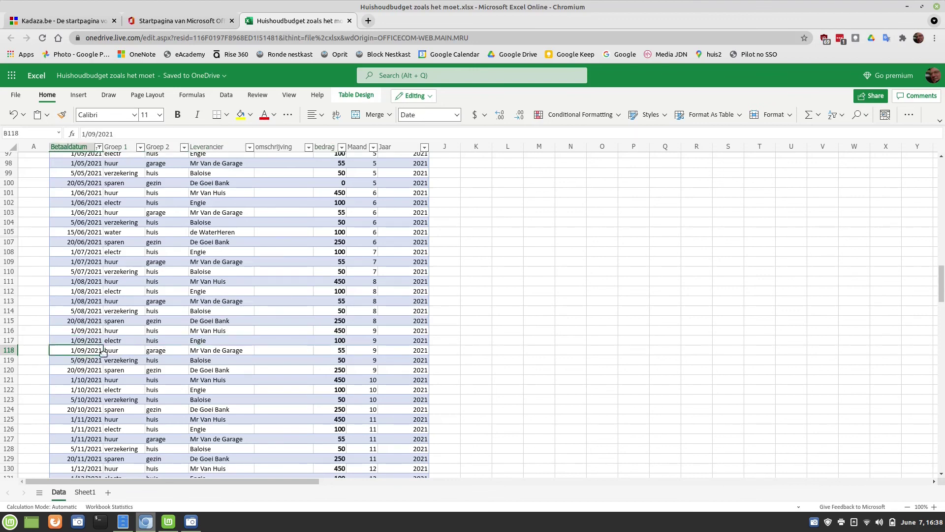
- Review the house rent payments for October, November and December 2021 in rows 121, 125 and 130
click(88, 381)
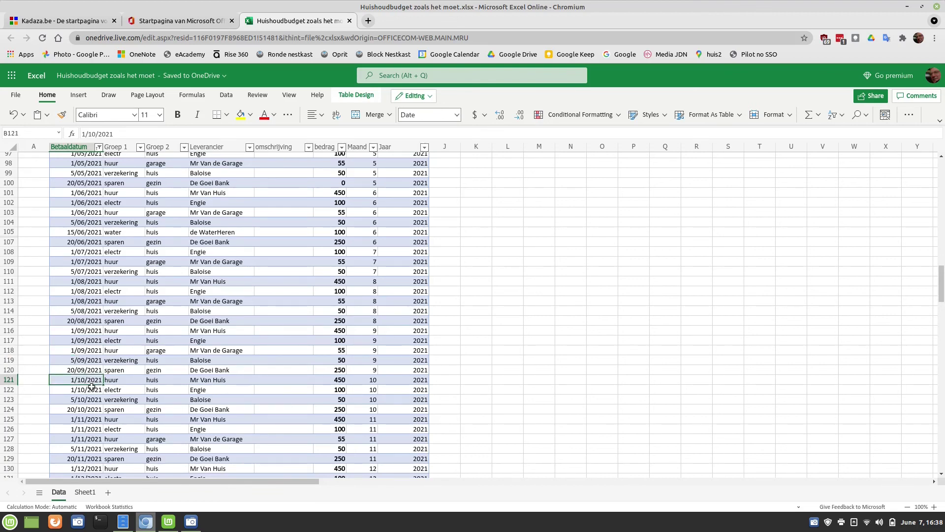
click(130, 380)
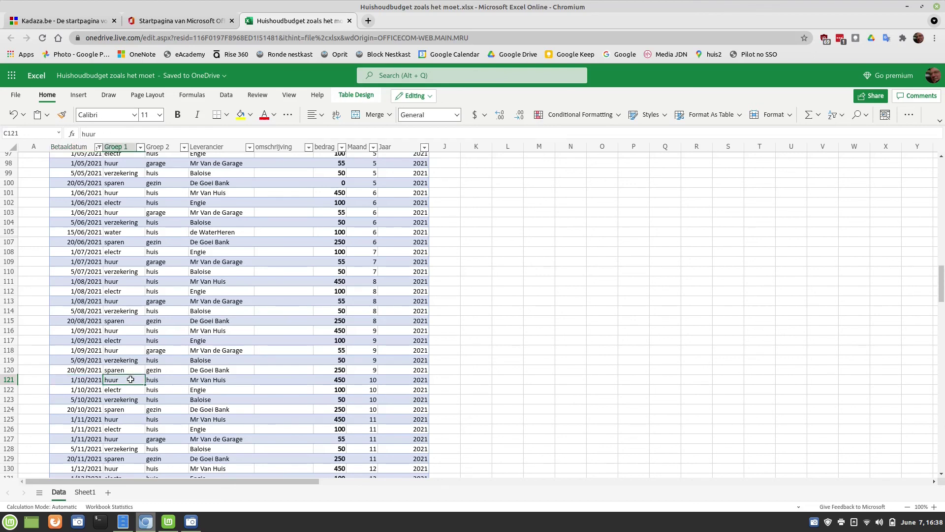
click(88, 418)
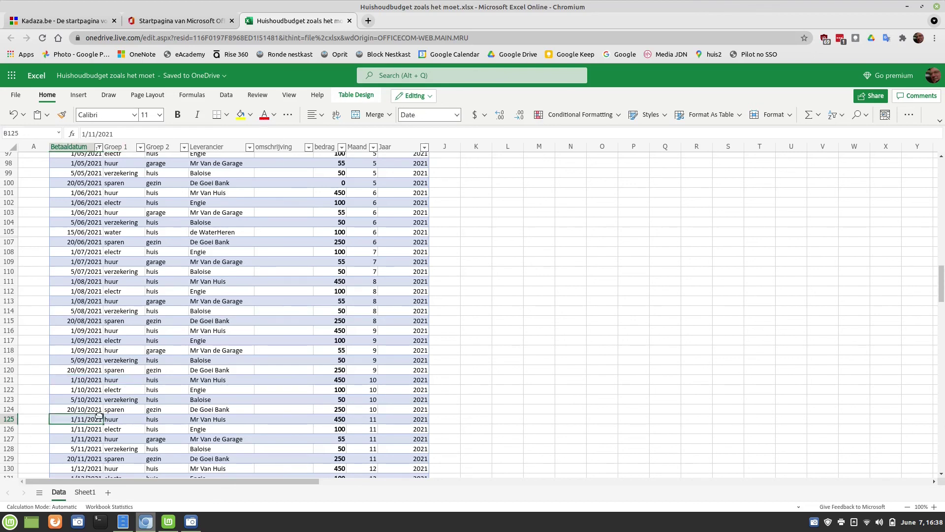
click(129, 420)
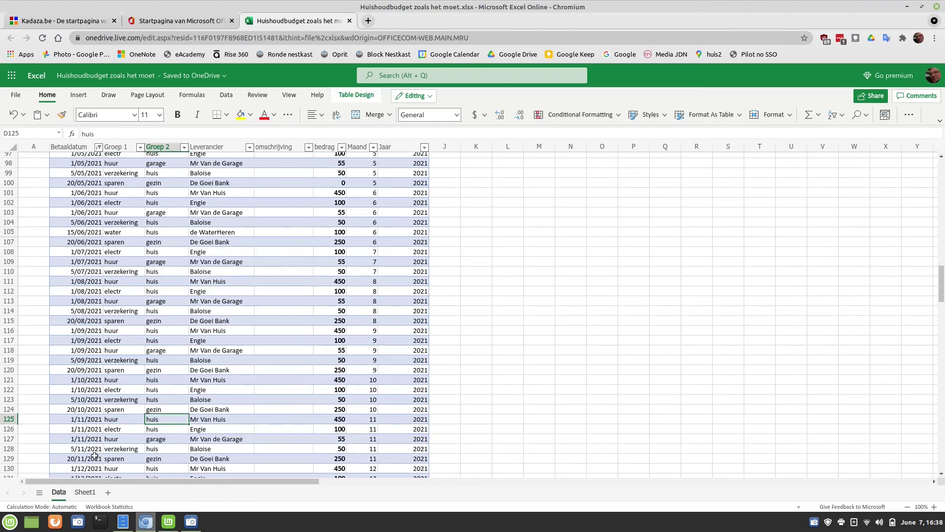
click(103, 468)
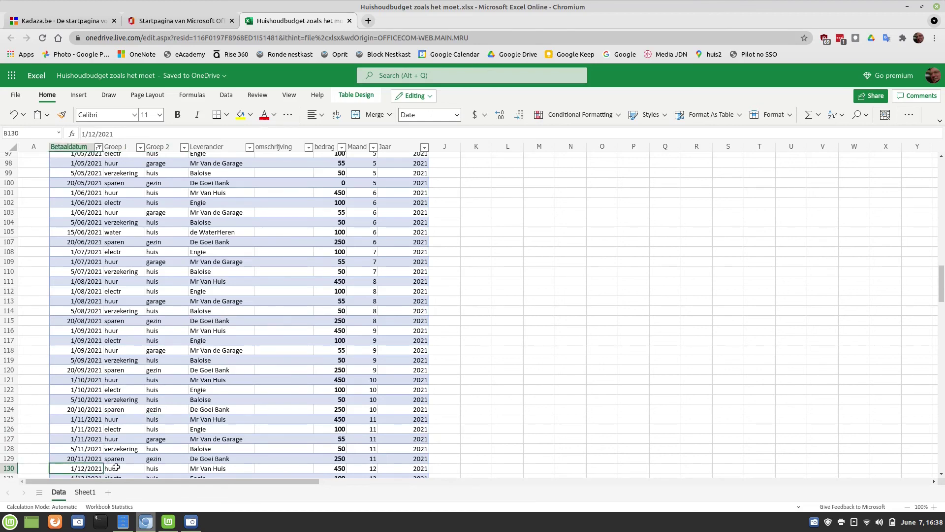
click(121, 467)
click(167, 468)
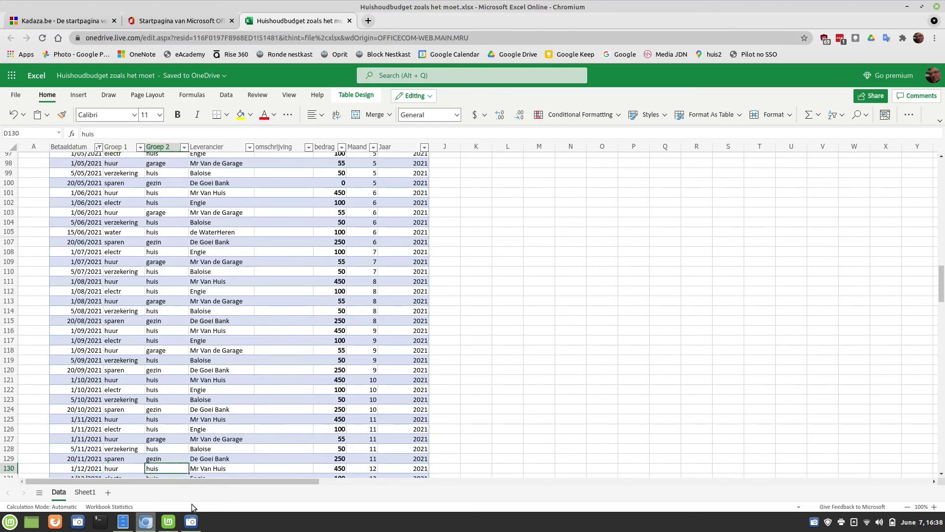